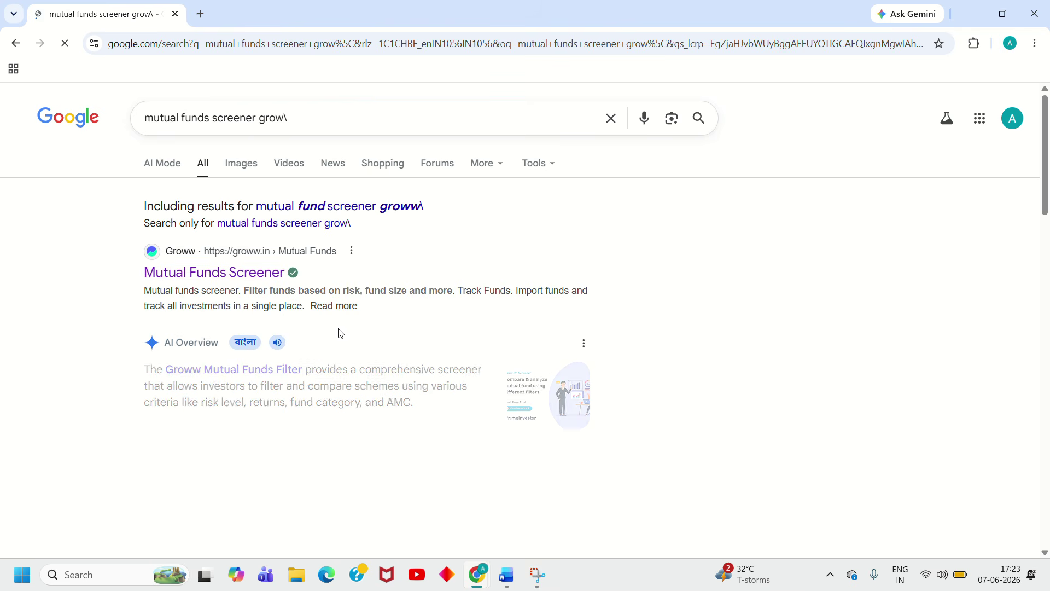
Open Groww's Mutual Funds Screener from the search results and open the Parag Parikh Flexi Cap Fund.
{"action": "left_click", "coordinate": [236, 274]}
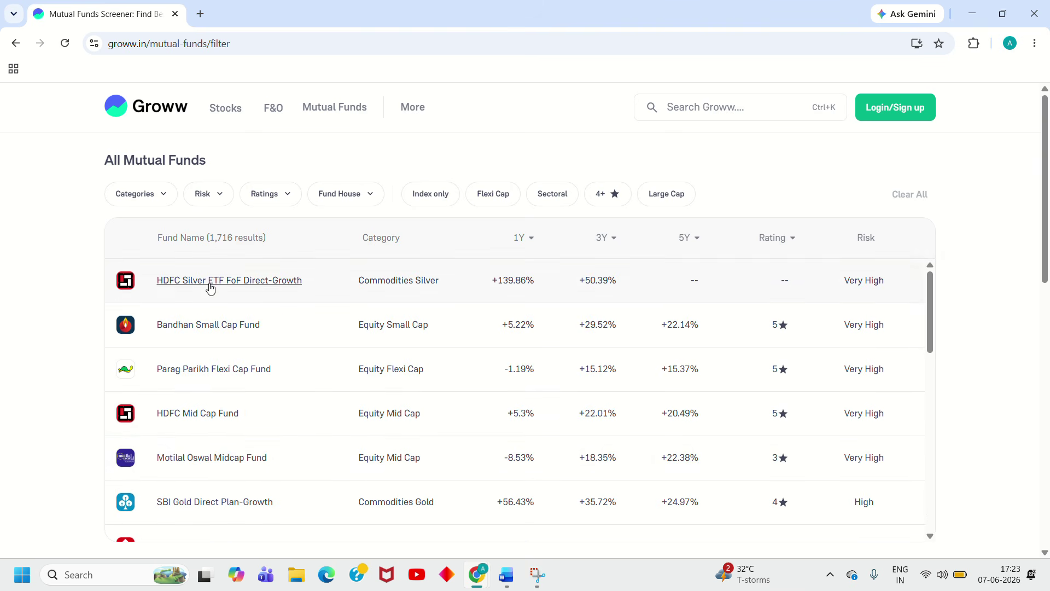
{"action": "left_click", "coordinate": [194, 377]}
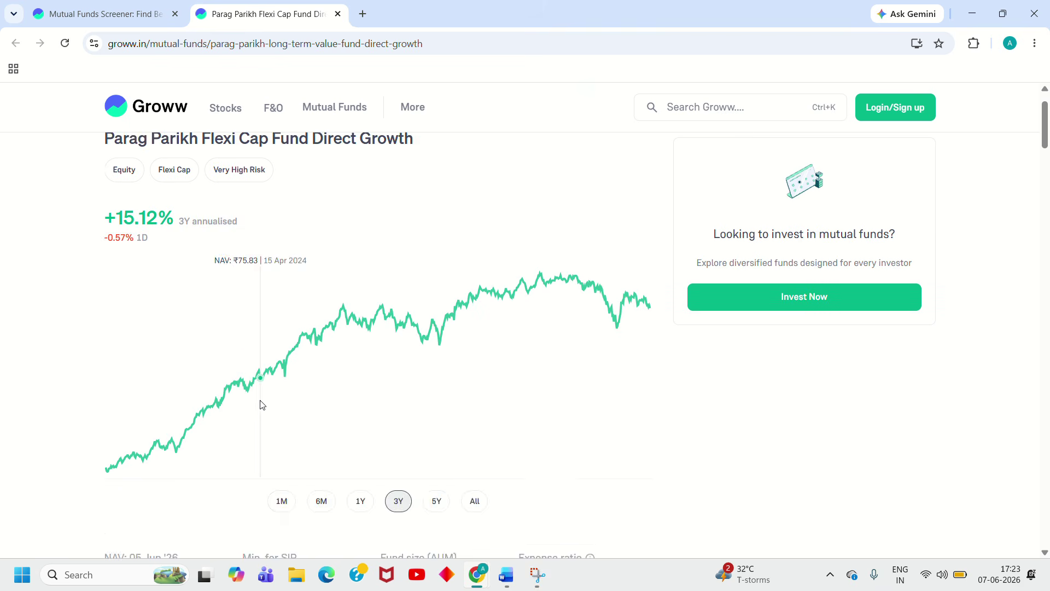
Switch the fund's performance chart to the 1Y period and review its return and key figures.
{"action": "scroll", "coordinate": [260, 403], "scroll_direction": "down", "scroll_amount": 5}
{"action": "scroll", "coordinate": [260, 403], "scroll_direction": "up", "scroll_amount": 5}
{"action": "scroll", "coordinate": [315, 377], "scroll_direction": "down", "scroll_amount": 5}
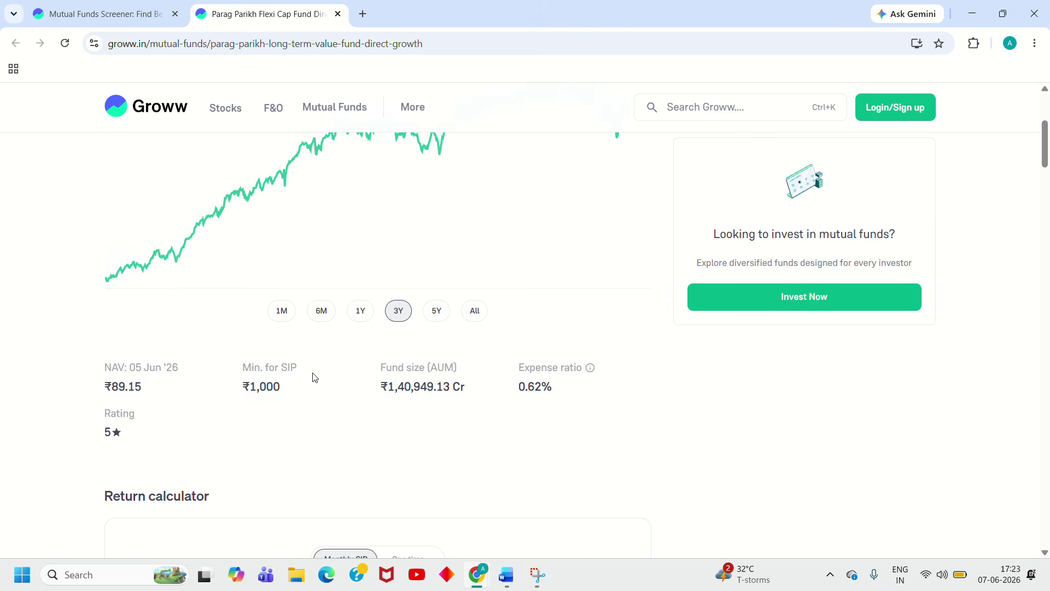
{"action": "left_click", "coordinate": [362, 314]}
{"action": "scroll", "coordinate": [323, 329], "scroll_direction": "up", "scroll_amount": 5}
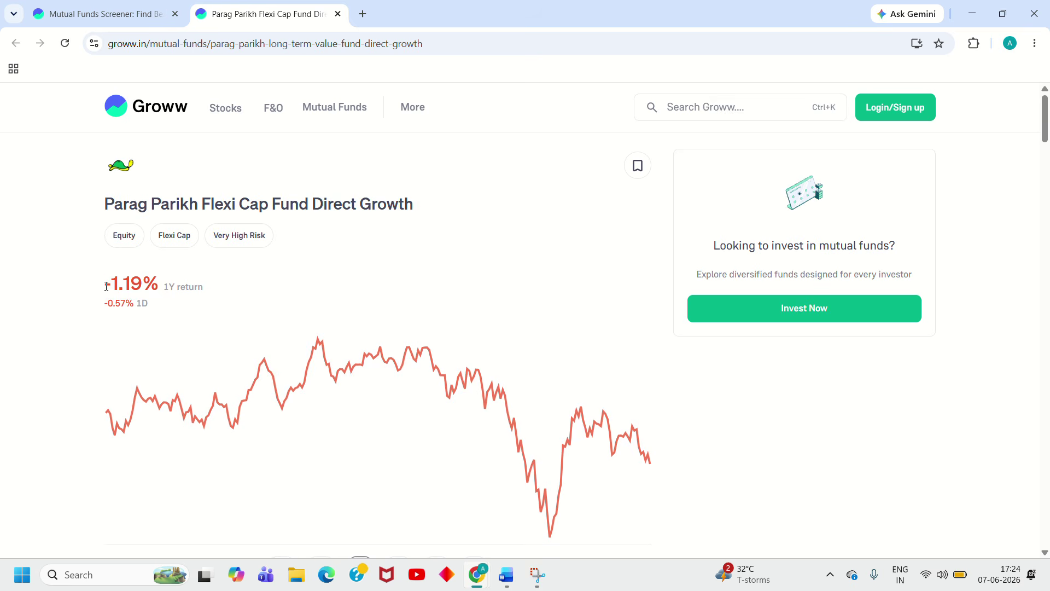
{"action": "scroll", "coordinate": [197, 315], "scroll_direction": "down", "scroll_amount": 5}
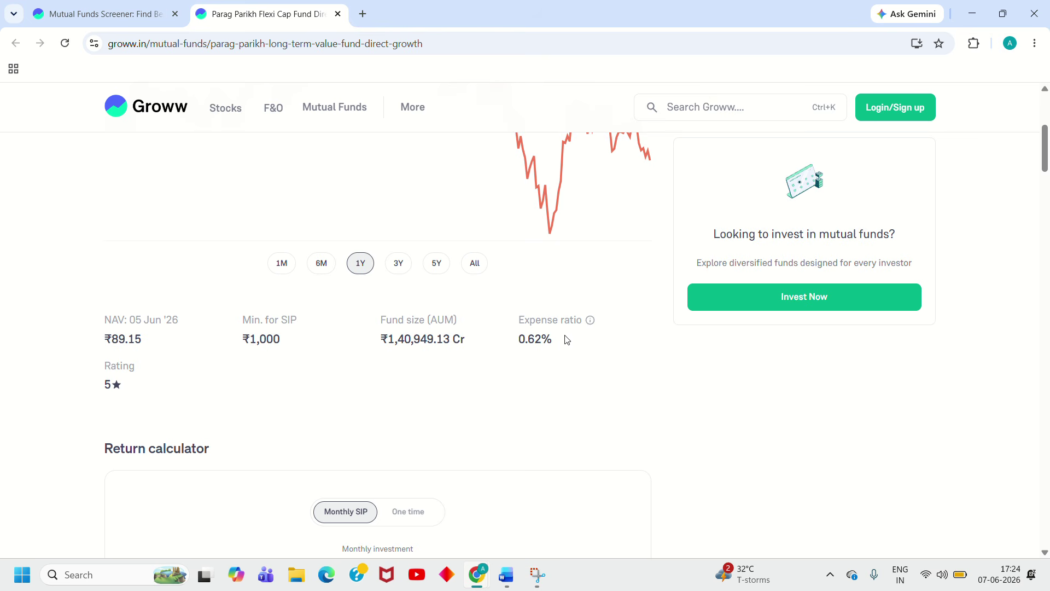
Try a monthly SIP of ₹8,000 in the return calculator, review the historic returns, and reset the amount to ₹1,000.
{"action": "scroll", "coordinate": [414, 365], "scroll_direction": "down", "scroll_amount": 3}
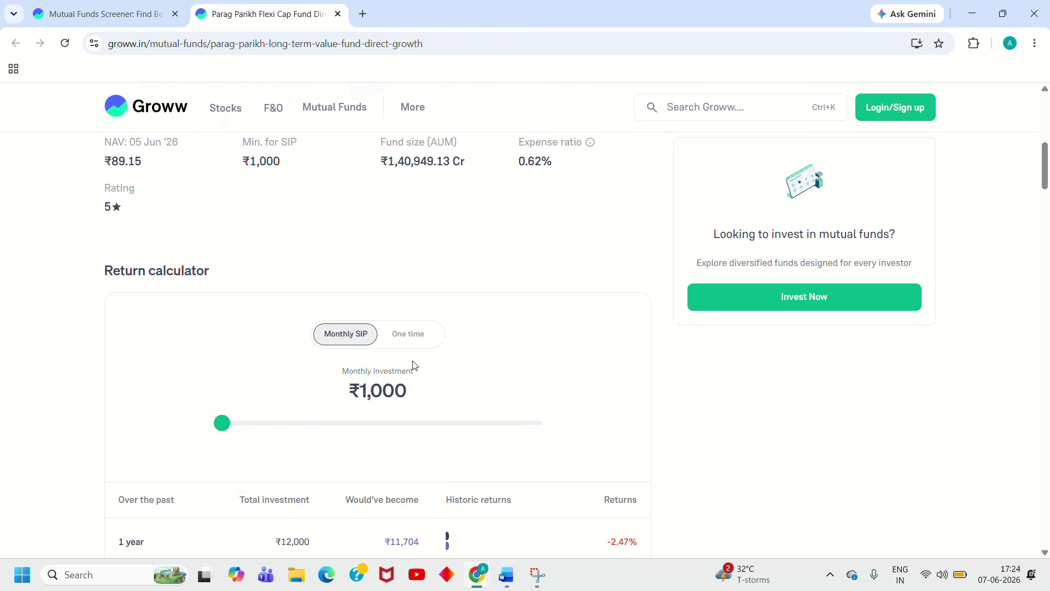
{"action": "scroll", "coordinate": [414, 365], "scroll_direction": "down", "scroll_amount": 1}
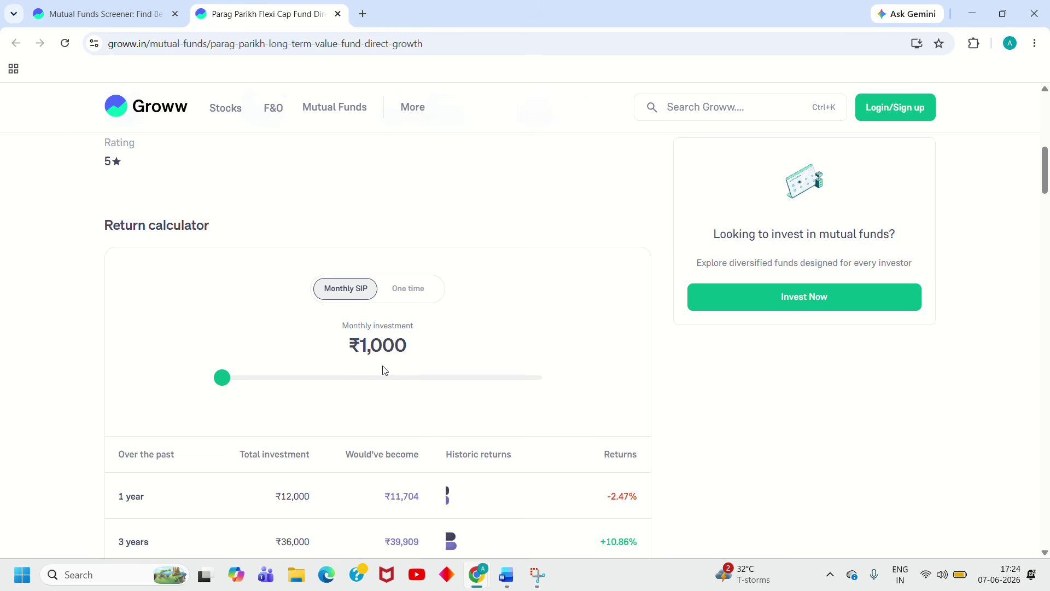
{"action": "scroll", "coordinate": [159, 388], "scroll_direction": "down", "scroll_amount": 2}
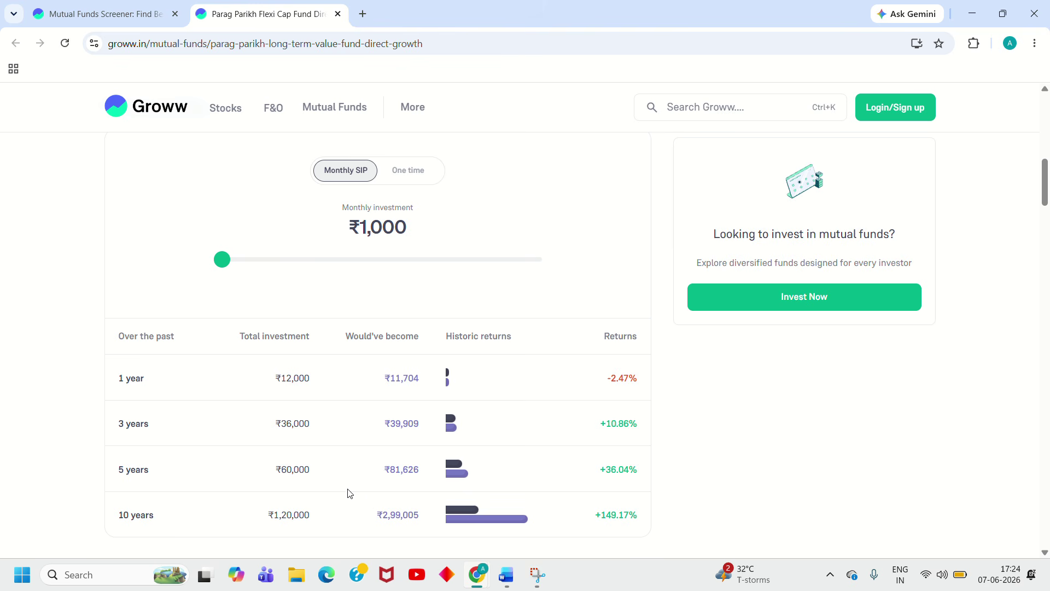
{"action": "left_click_drag", "start_coordinate": [222, 261], "coordinate": [269, 271]}
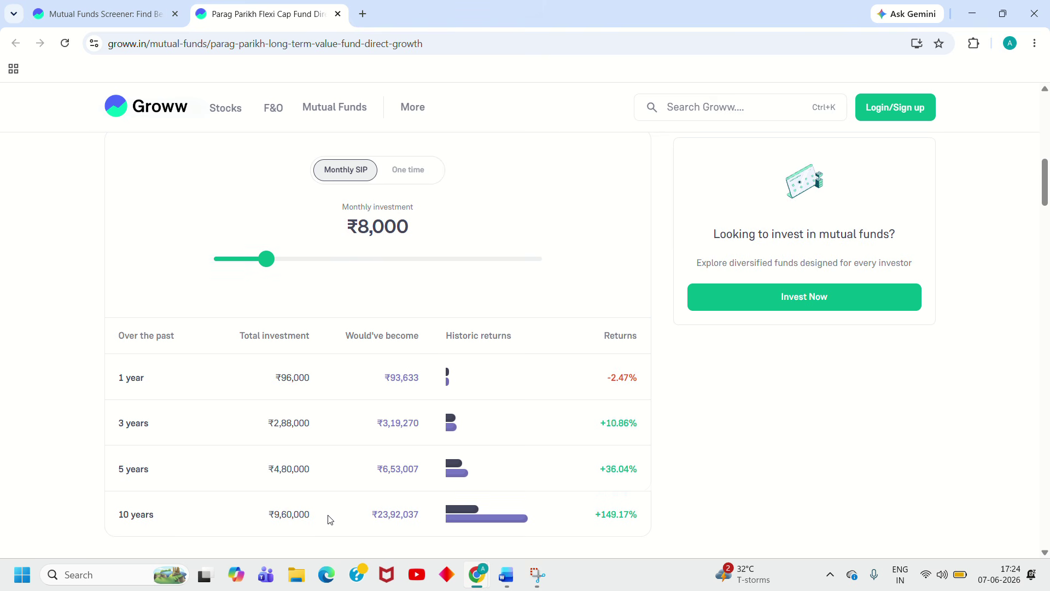
{"action": "scroll", "coordinate": [334, 514], "scroll_direction": "down", "scroll_amount": 1}
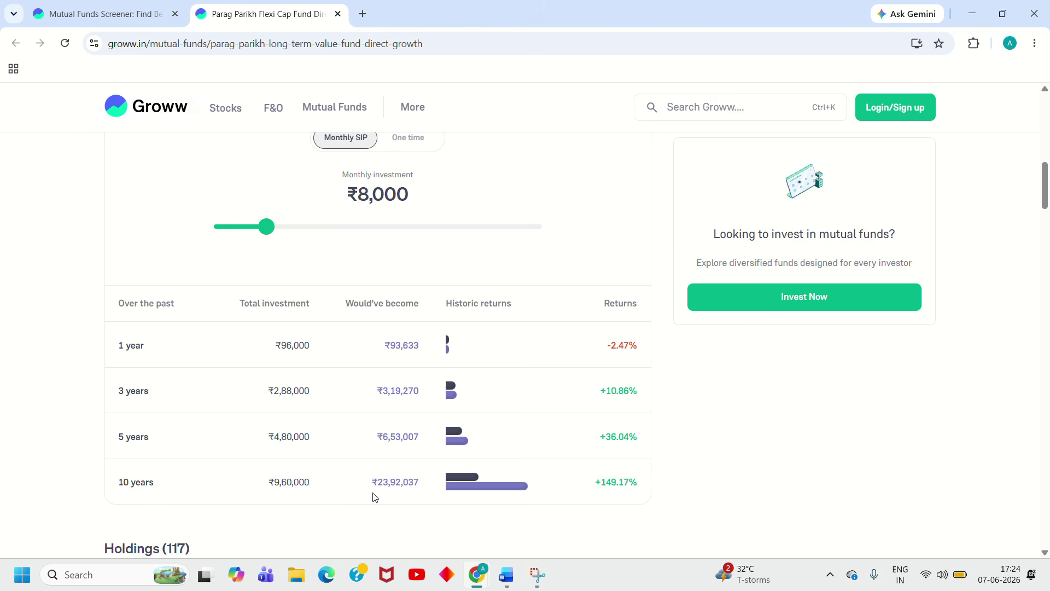
{"action": "scroll", "coordinate": [277, 503], "scroll_direction": "down", "scroll_amount": 1}
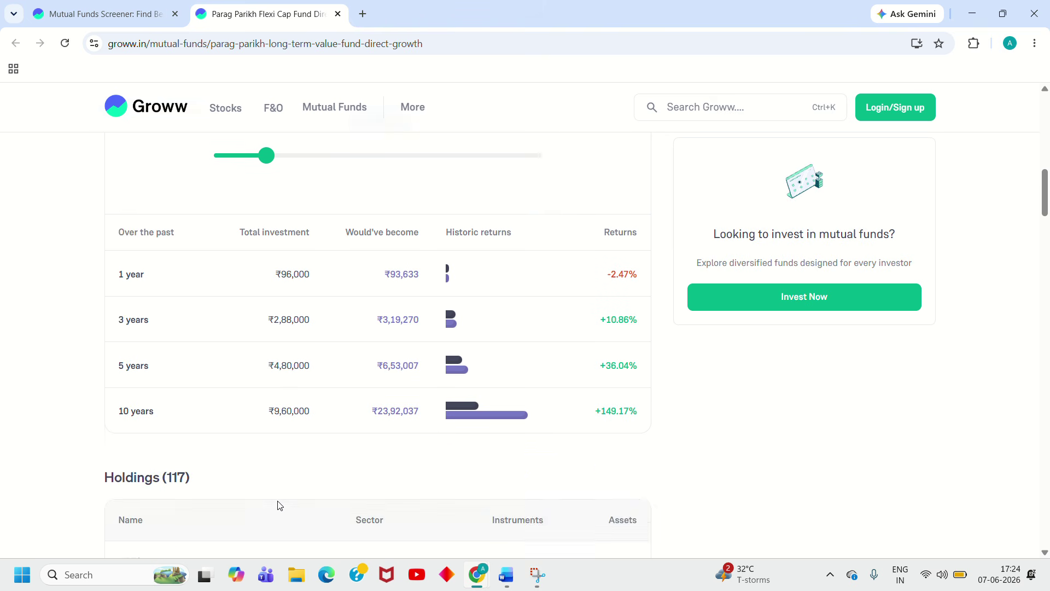
{"action": "scroll", "coordinate": [280, 506], "scroll_direction": "down", "scroll_amount": 1}
{"action": "scroll", "coordinate": [280, 506], "scroll_direction": "up", "scroll_amount": 3}
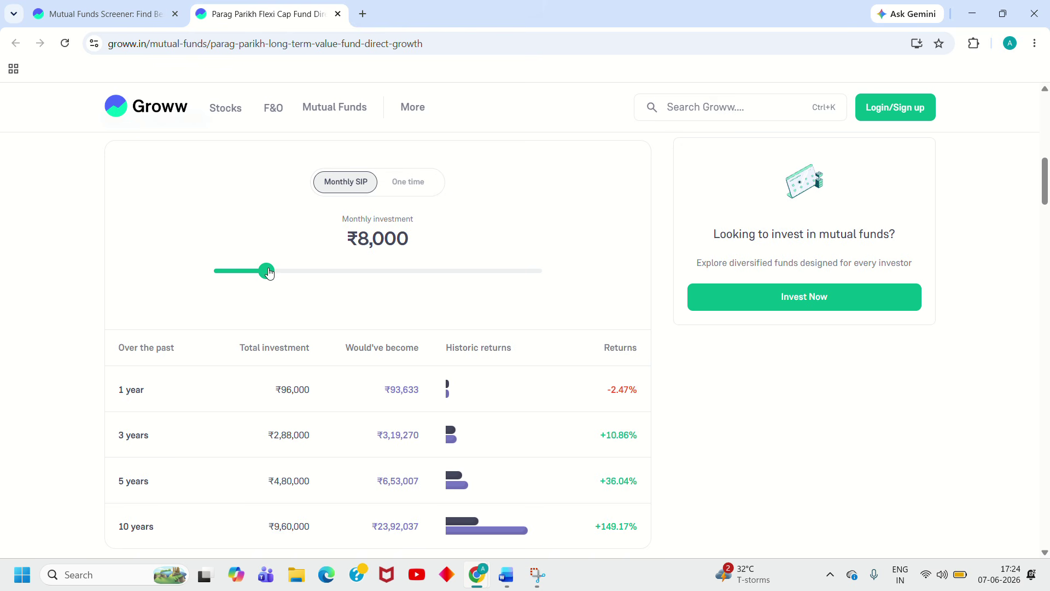
{"action": "left_click_drag", "start_coordinate": [258, 273], "coordinate": [162, 294]}
Expand the fund's Holdings table to the full list and look through the securities, sectors, instruments and asset shares.
{"action": "scroll", "coordinate": [122, 310], "scroll_direction": "down", "scroll_amount": 5}
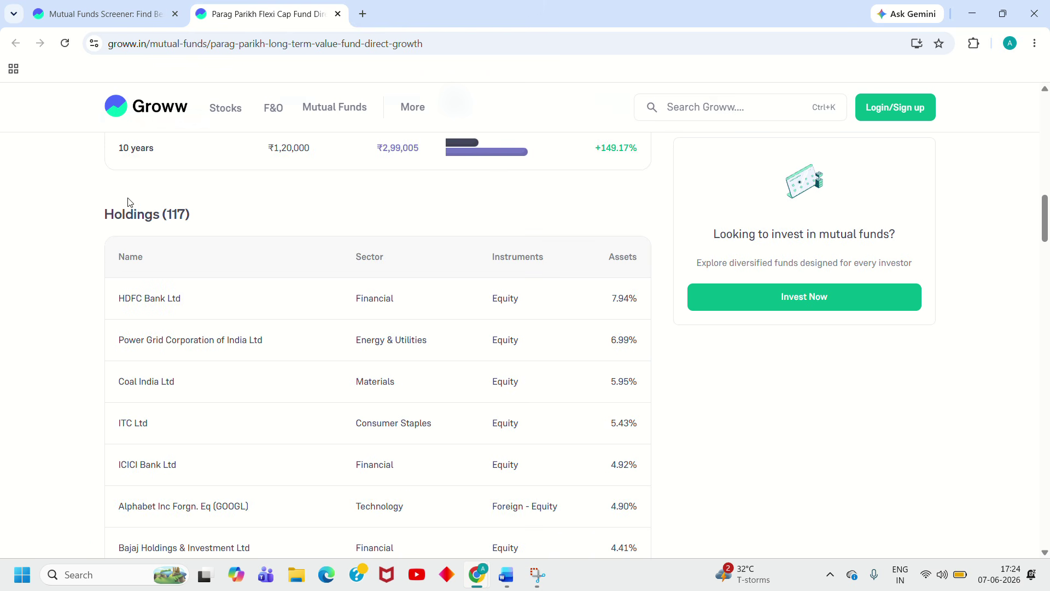
{"action": "scroll", "coordinate": [235, 353], "scroll_direction": "down", "scroll_amount": 2}
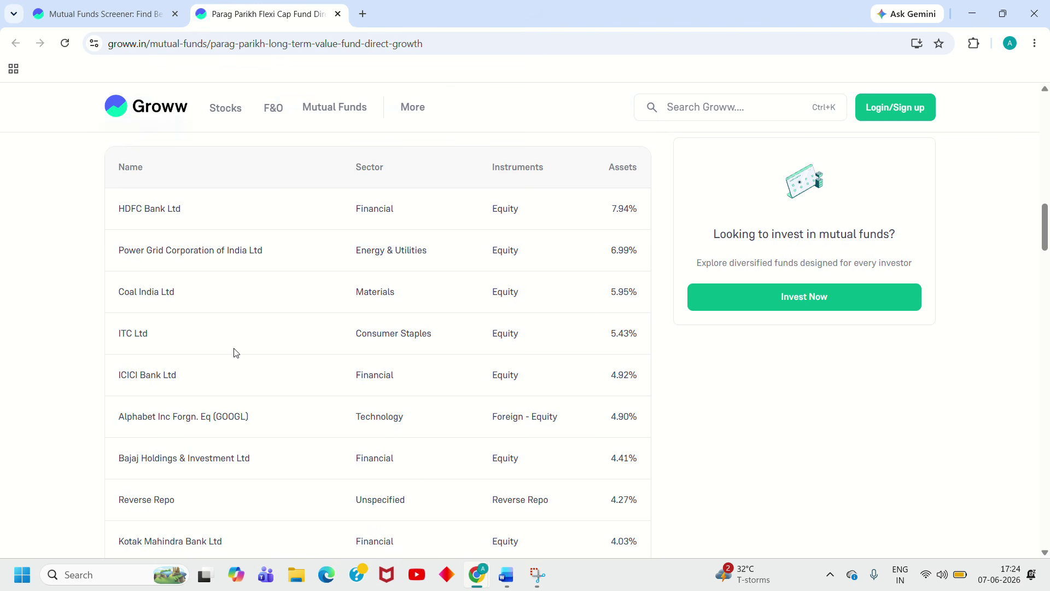
{"action": "scroll", "coordinate": [235, 352], "scroll_direction": "up", "scroll_amount": 1}
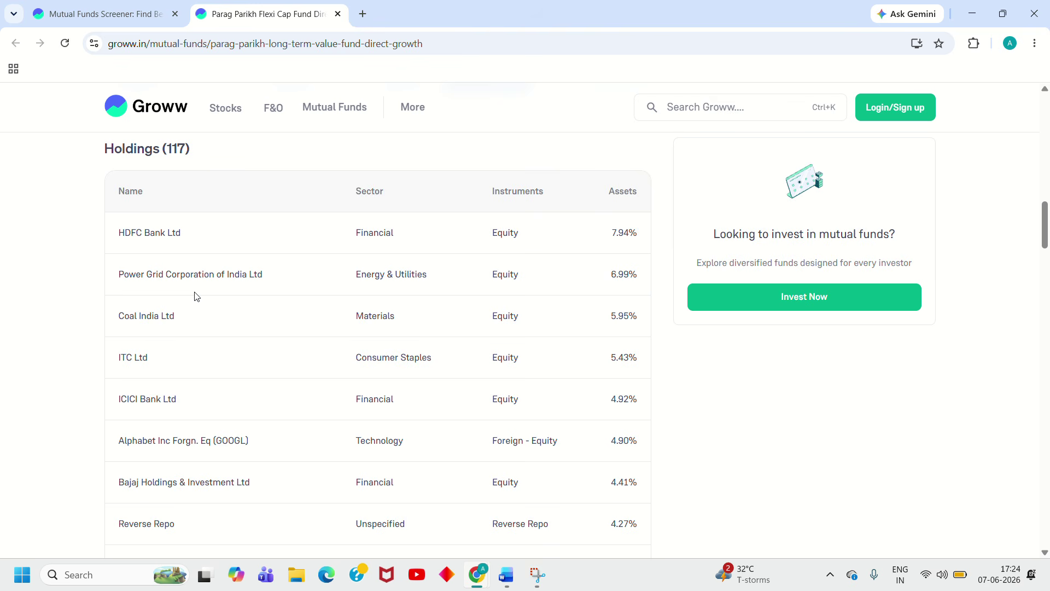
{"action": "scroll", "coordinate": [142, 359], "scroll_direction": "down", "scroll_amount": 3}
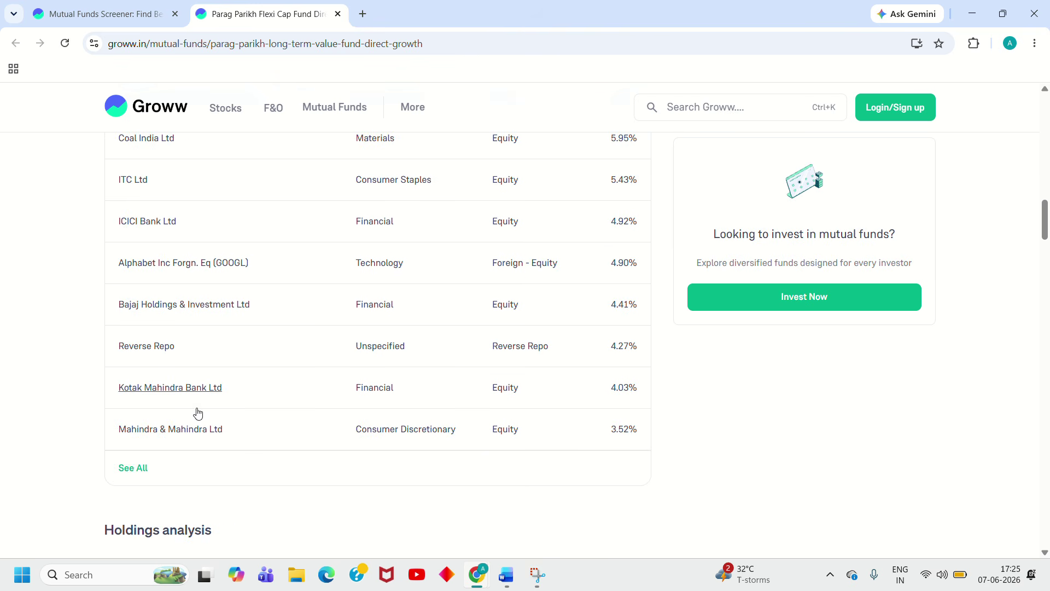
{"action": "left_click", "coordinate": [138, 471]}
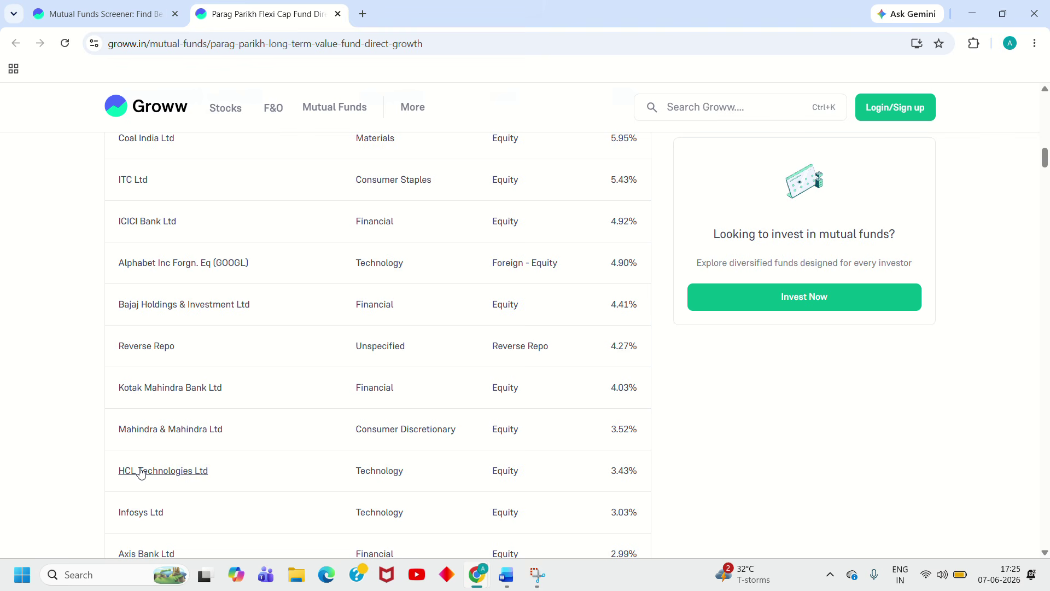
{"action": "scroll", "coordinate": [141, 473], "scroll_direction": "down", "scroll_amount": 5}
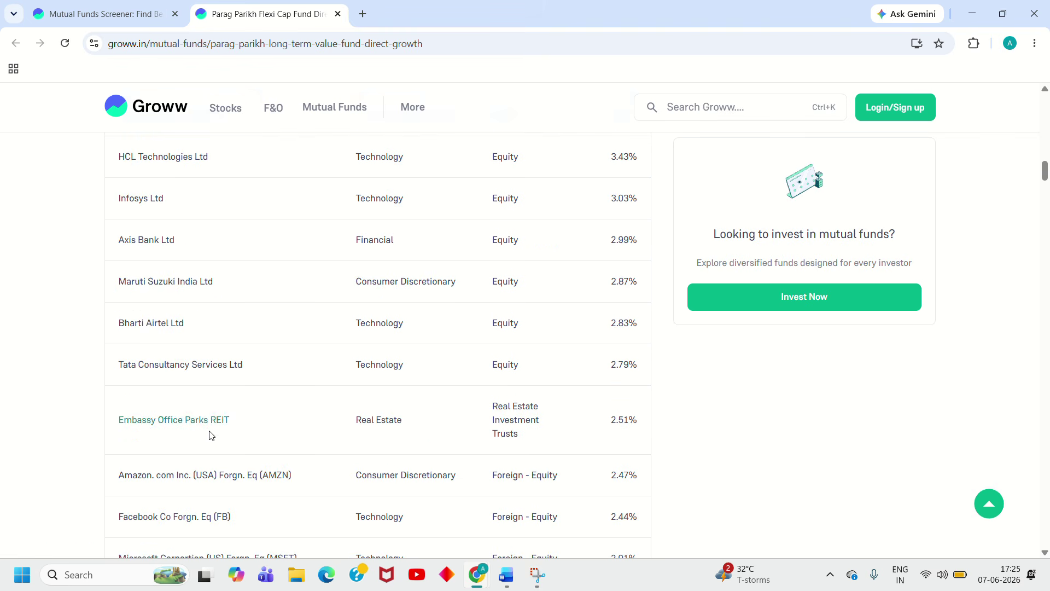
{"action": "scroll", "coordinate": [211, 435], "scroll_direction": "down", "scroll_amount": 9}
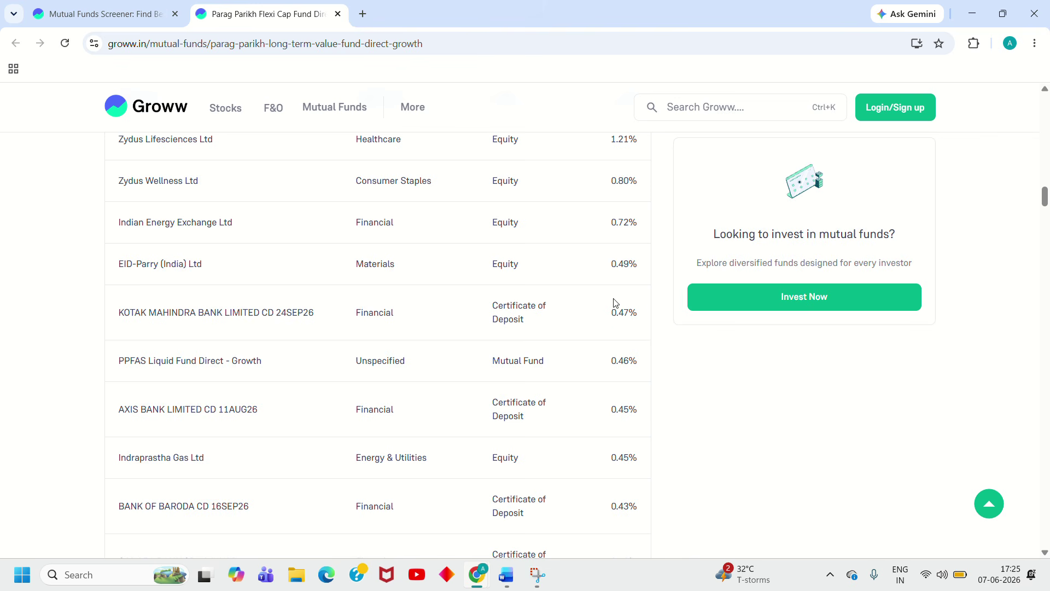
{"action": "scroll", "coordinate": [598, 332], "scroll_direction": "down", "scroll_amount": 15}
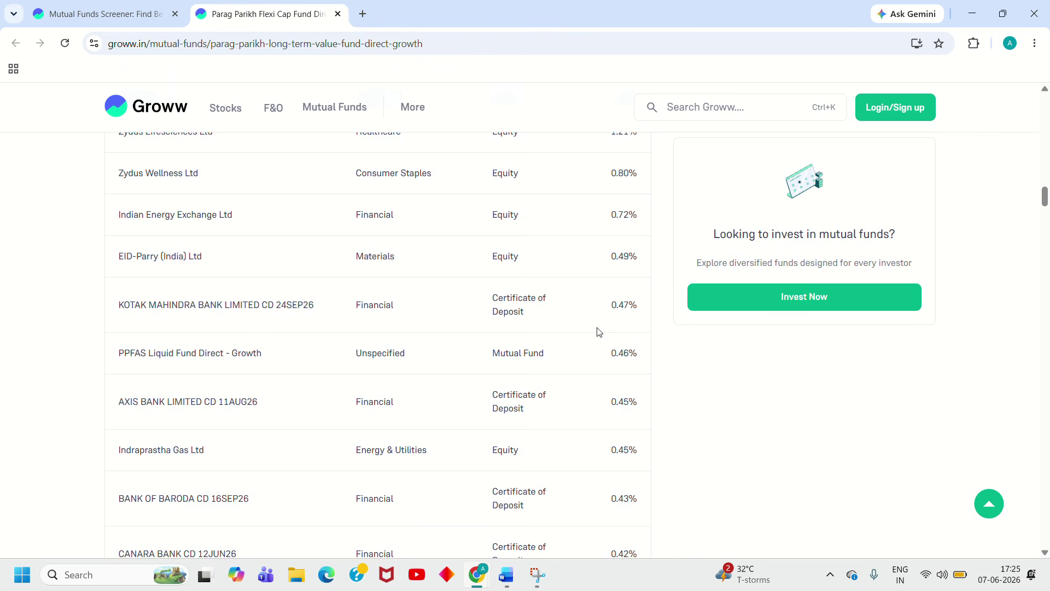
{"action": "scroll", "coordinate": [598, 331], "scroll_direction": "down", "scroll_amount": 20}
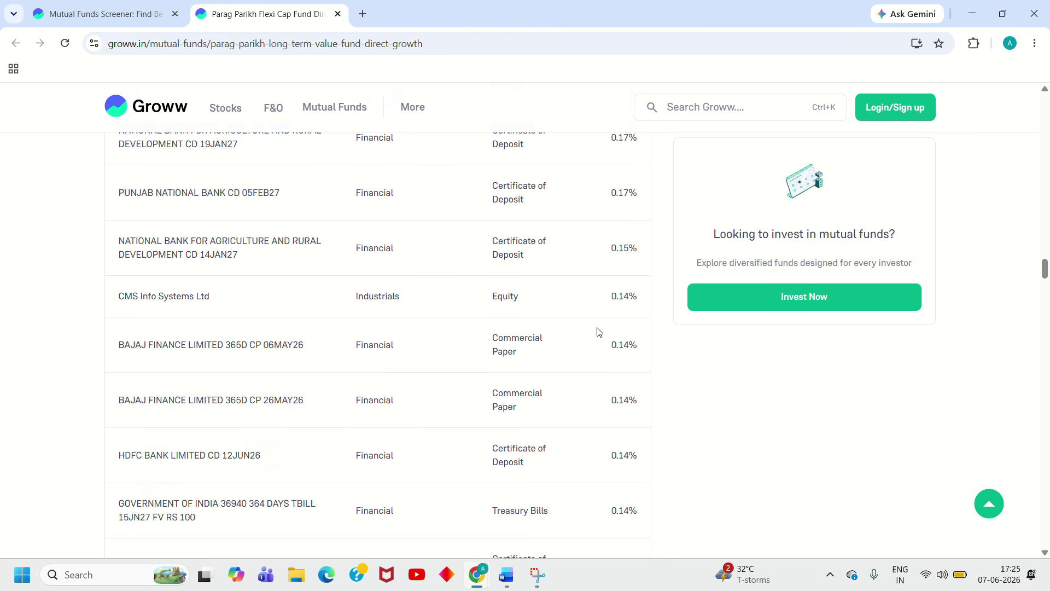
{"action": "scroll", "coordinate": [702, 438], "scroll_direction": "down", "scroll_amount": 20}
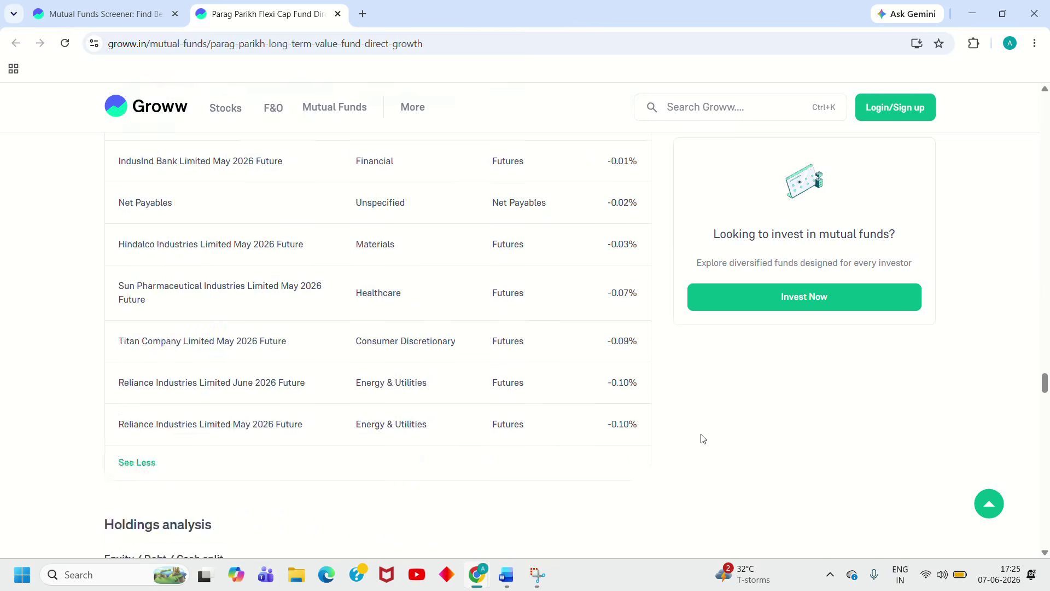
{"action": "scroll", "coordinate": [700, 436], "scroll_direction": "up", "scroll_amount": 3}
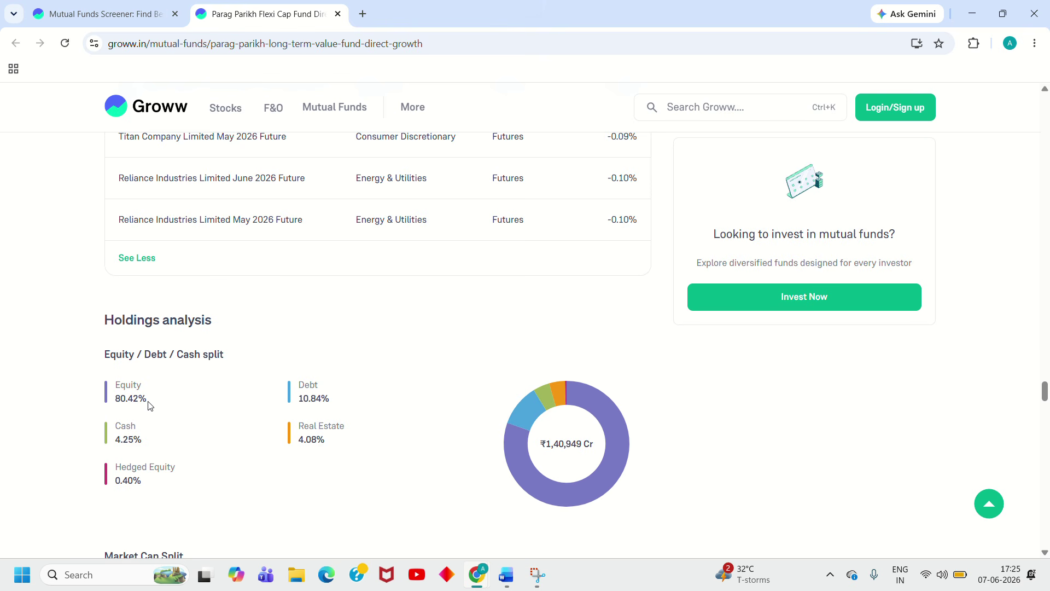
Examine the holdings analysis: the equity/debt/cash split, market cap split, equity sector allocation and advanced ratios.
{"action": "scroll", "coordinate": [222, 420], "scroll_direction": "down", "scroll_amount": 2}
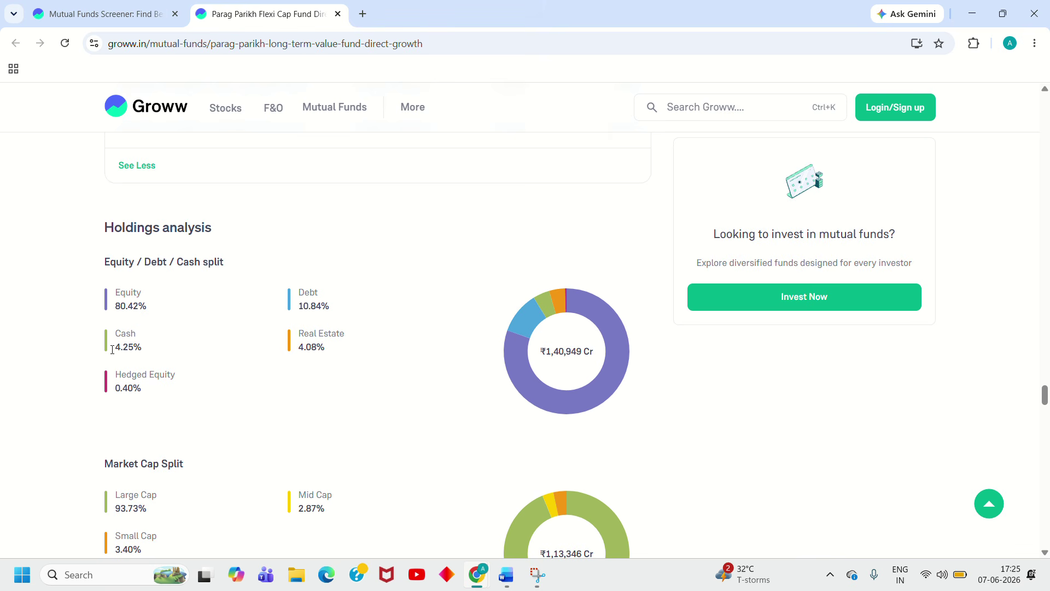
{"action": "scroll", "coordinate": [149, 420], "scroll_direction": "down", "scroll_amount": 2}
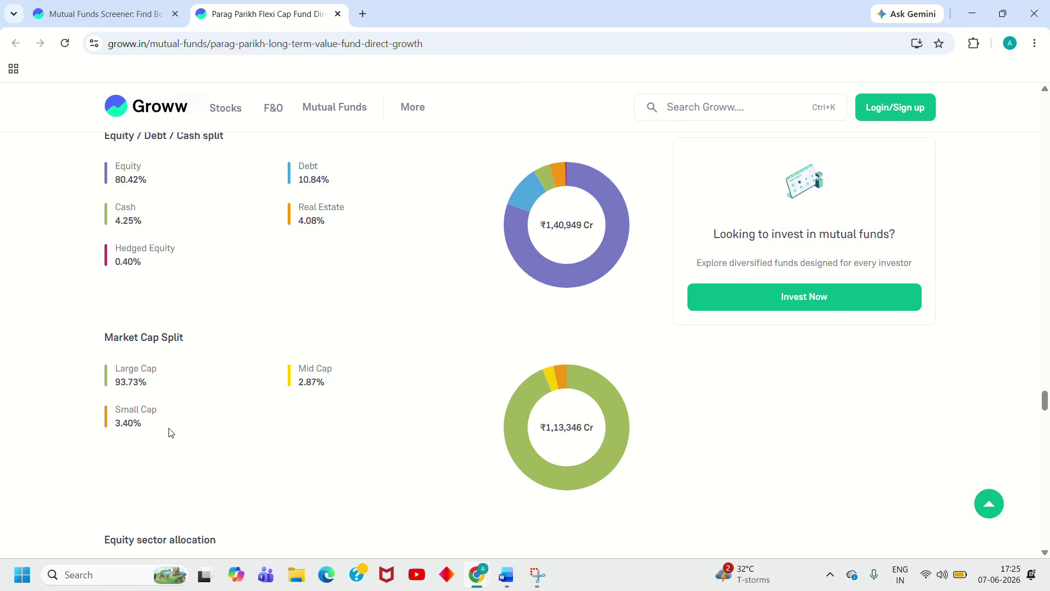
{"action": "scroll", "coordinate": [171, 433], "scroll_direction": "down", "scroll_amount": 2}
{"action": "scroll", "coordinate": [267, 430], "scroll_direction": "down", "scroll_amount": 3}
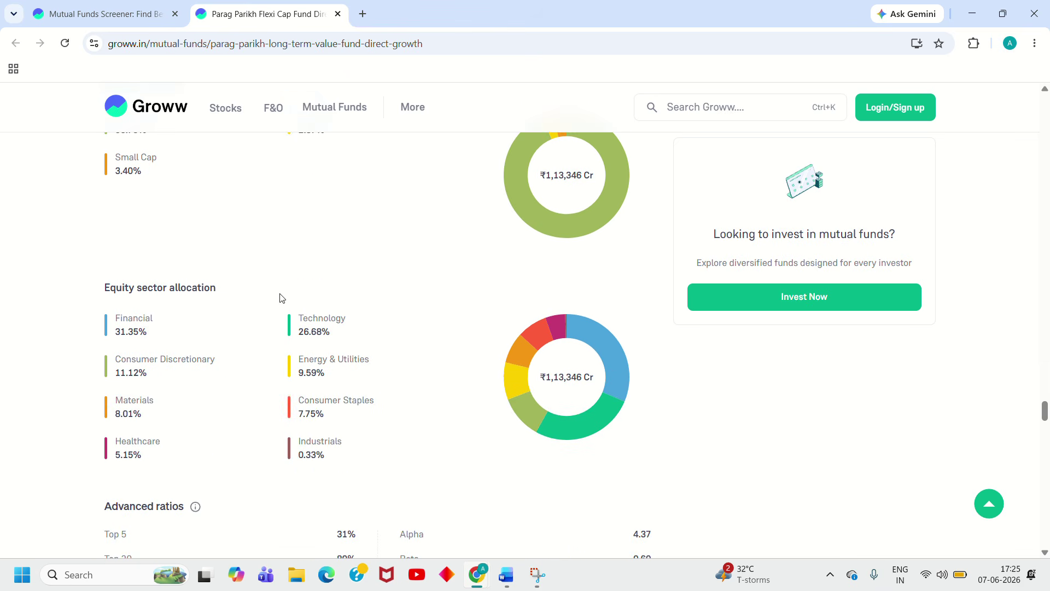
{"action": "scroll", "coordinate": [198, 332], "scroll_direction": "down", "scroll_amount": 1}
{"action": "scroll", "coordinate": [198, 333], "scroll_direction": "down", "scroll_amount": 1}
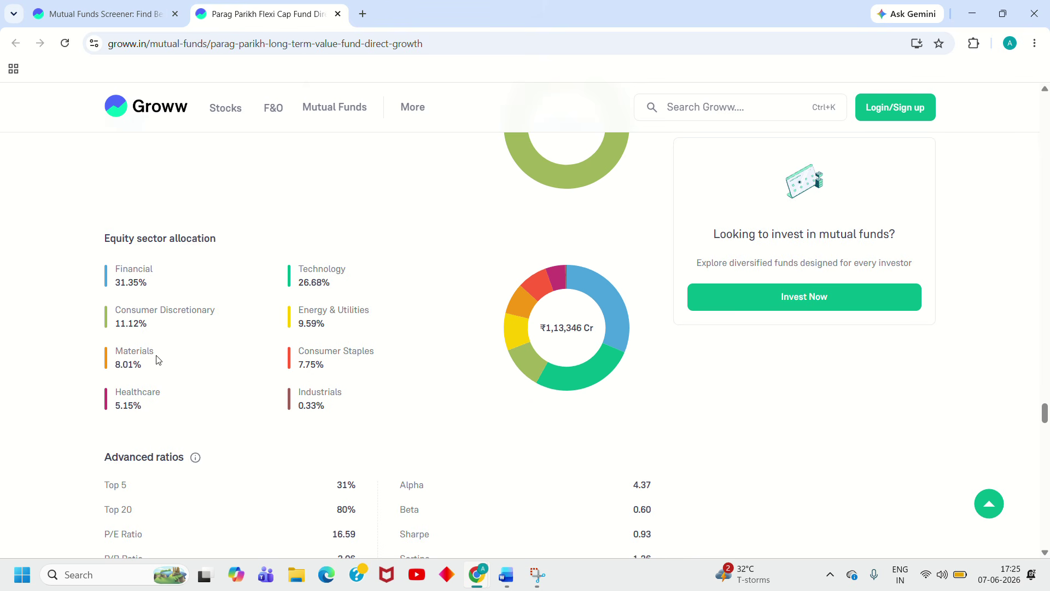
{"action": "scroll", "coordinate": [208, 421], "scroll_direction": "down", "scroll_amount": 1}
{"action": "scroll", "coordinate": [207, 422], "scroll_direction": "down", "scroll_amount": 1}
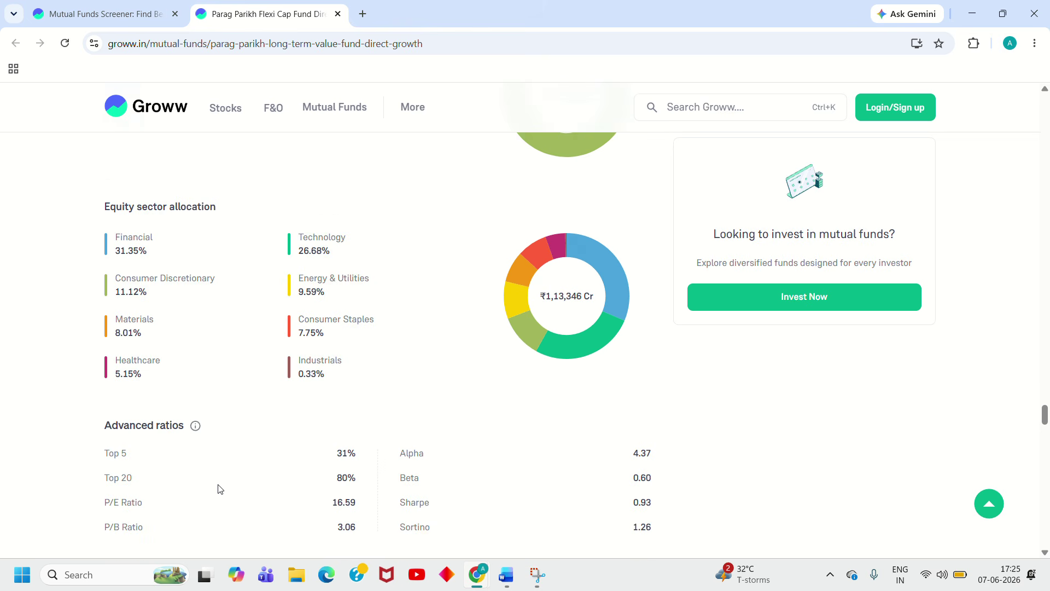
{"action": "scroll", "coordinate": [219, 488], "scroll_direction": "down", "scroll_amount": 2}
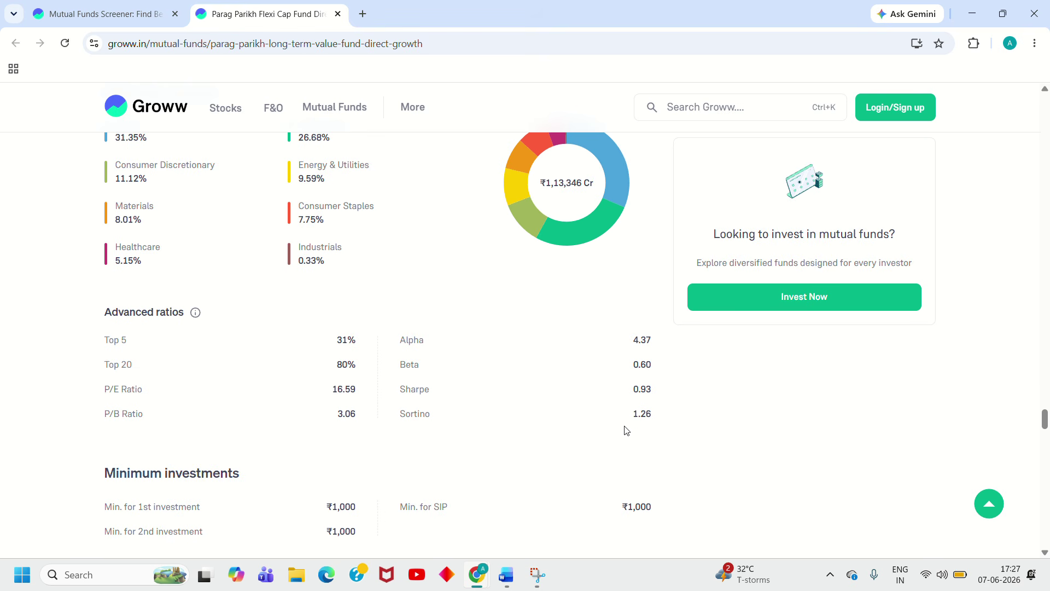
{"action": "scroll", "coordinate": [594, 436], "scroll_direction": "down", "scroll_amount": 1}
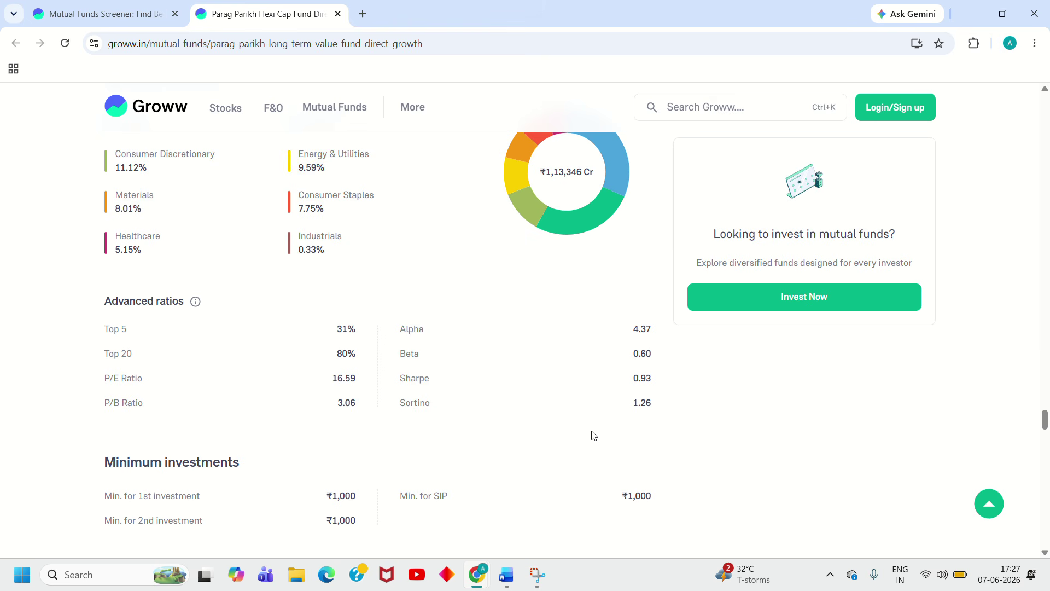
Review the fund's minimum investments, annualised returns and rankings, and its exit load, stamp duty and tax details.
{"action": "scroll", "coordinate": [594, 436], "scroll_direction": "down", "scroll_amount": 3}
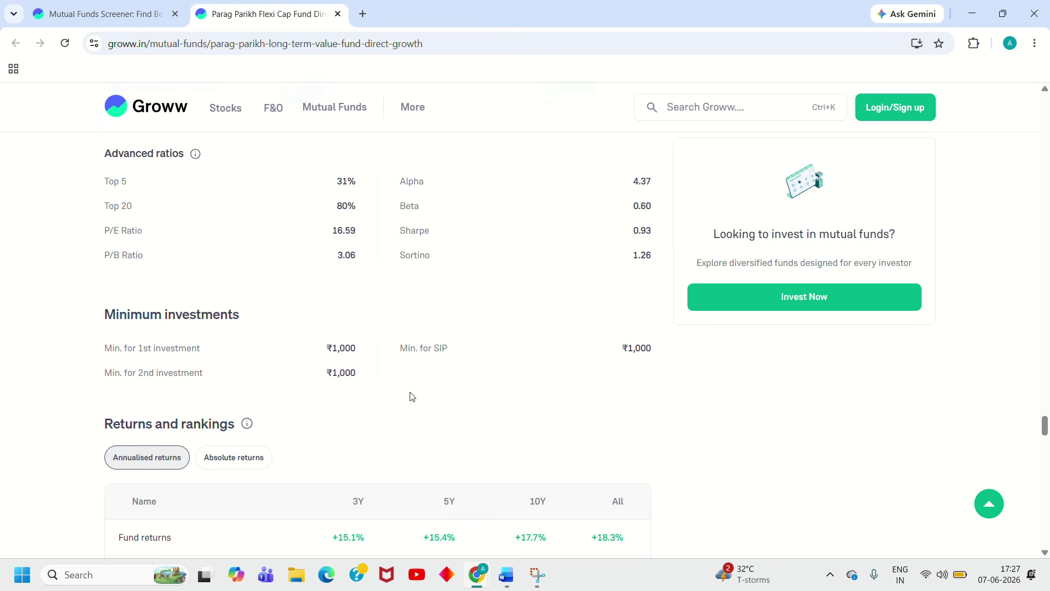
{"action": "scroll", "coordinate": [486, 383], "scroll_direction": "down", "scroll_amount": 3}
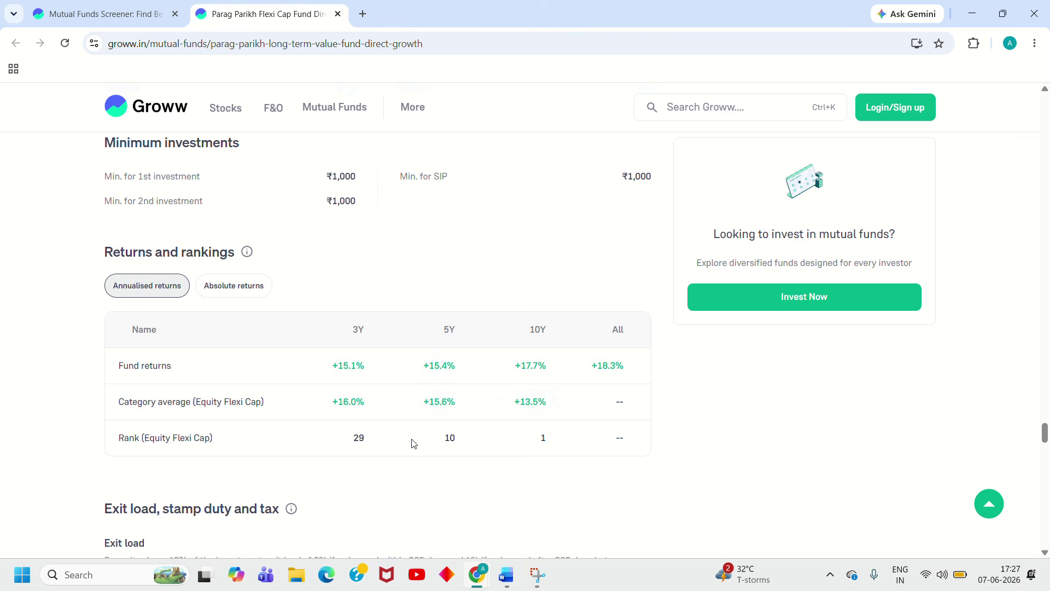
{"action": "scroll", "coordinate": [410, 442], "scroll_direction": "down", "scroll_amount": 1}
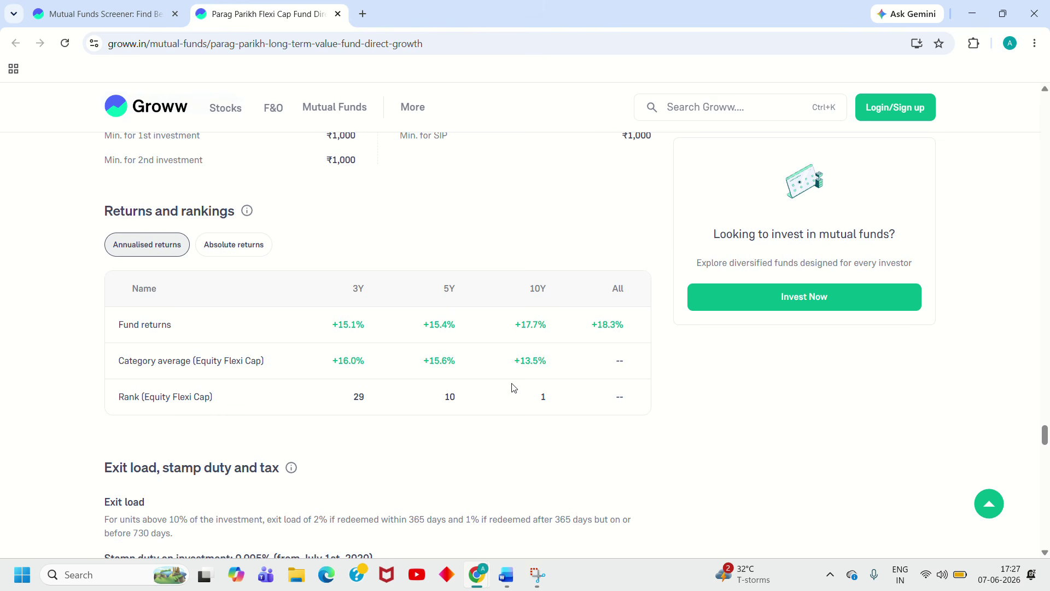
{"action": "scroll", "coordinate": [510, 428], "scroll_direction": "down", "scroll_amount": 1}
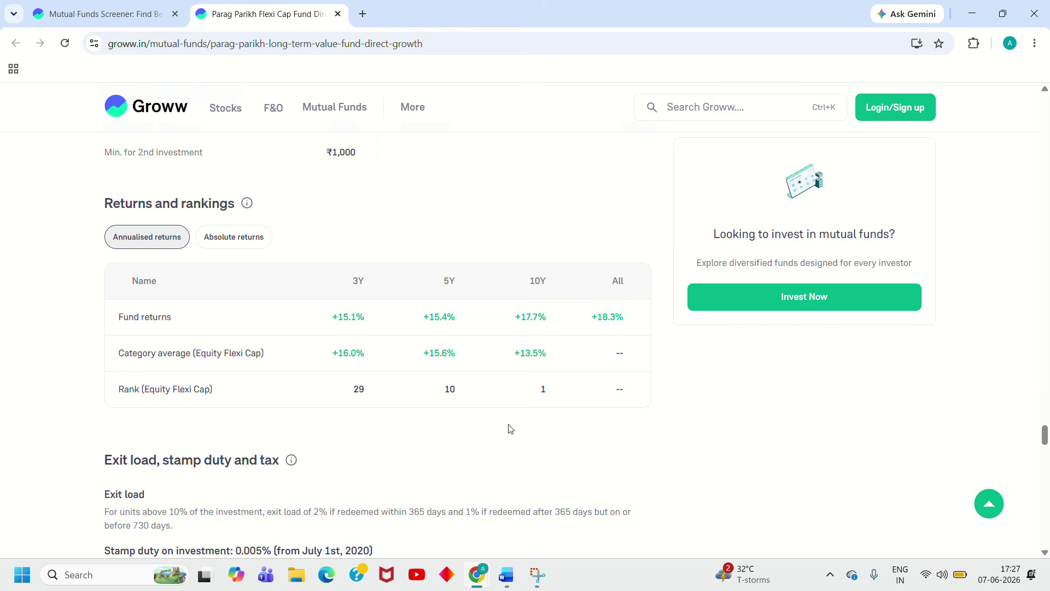
{"action": "scroll", "coordinate": [510, 429], "scroll_direction": "down", "scroll_amount": 5}
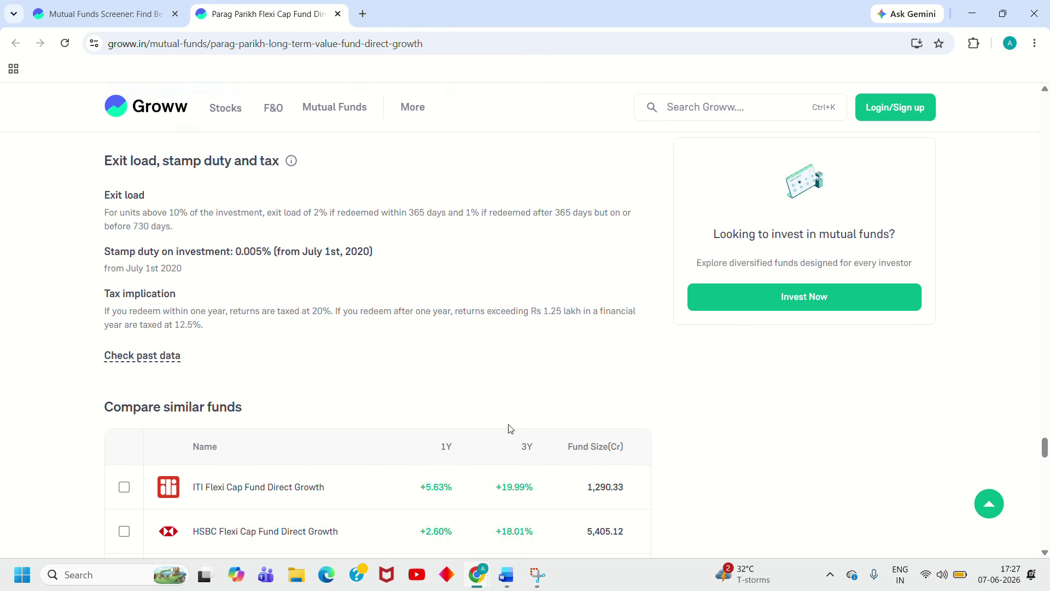
Switch to the Word document holding the mutual fund analysis prompt, maximise its window and go to the start of the text.
{"action": "scroll", "coordinate": [510, 428], "scroll_direction": "down", "scroll_amount": 20}
{"action": "scroll", "coordinate": [510, 429], "scroll_direction": "up", "scroll_amount": 5}
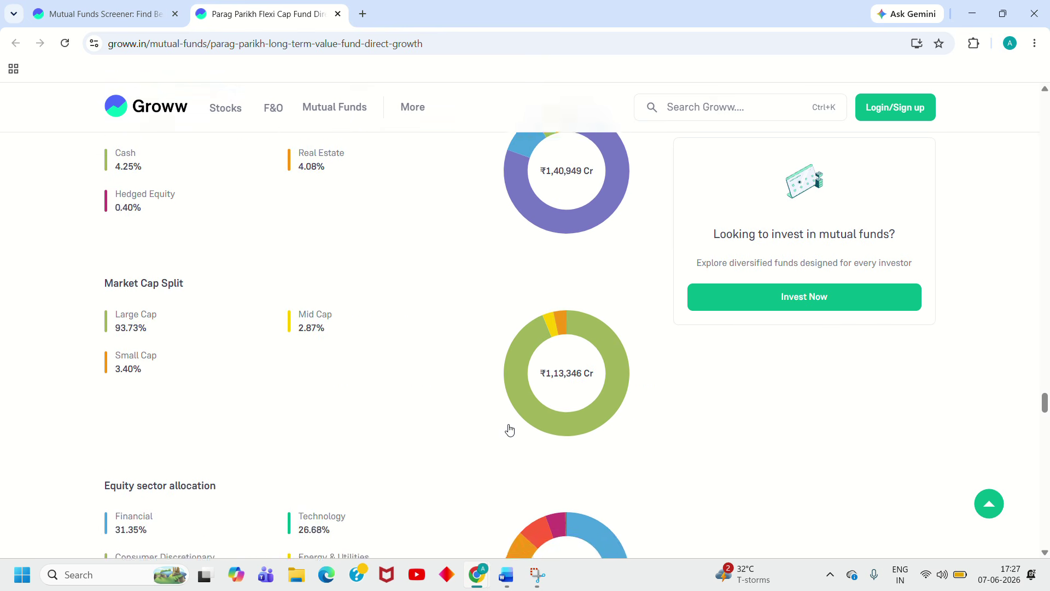
{"action": "mouse_move", "coordinate": [507, 574]}
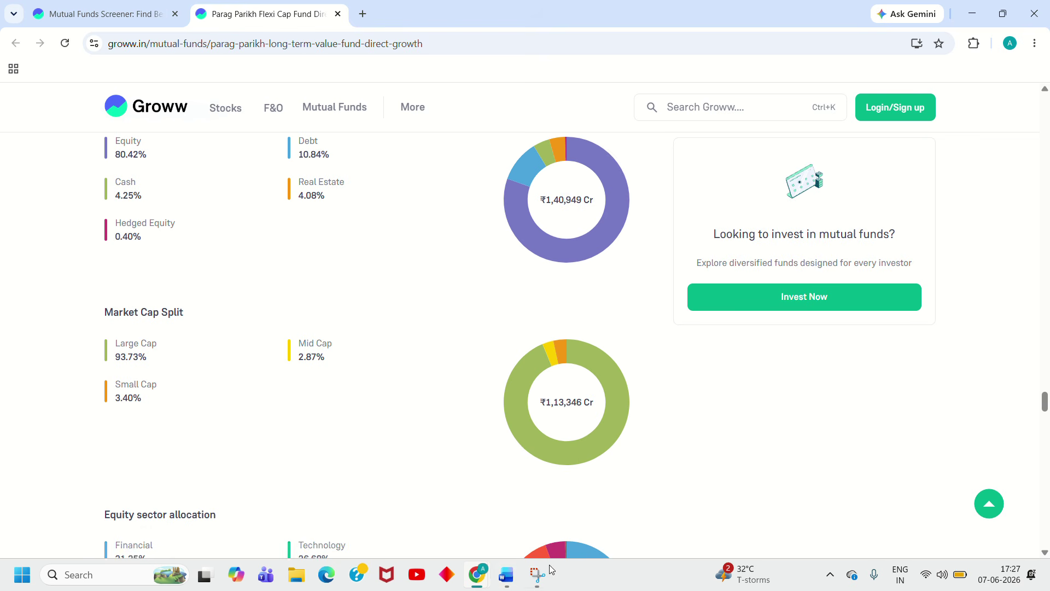
{"action": "left_click", "coordinate": [515, 575]}
{"action": "scroll", "coordinate": [443, 342], "scroll_direction": "up", "scroll_amount": 4}
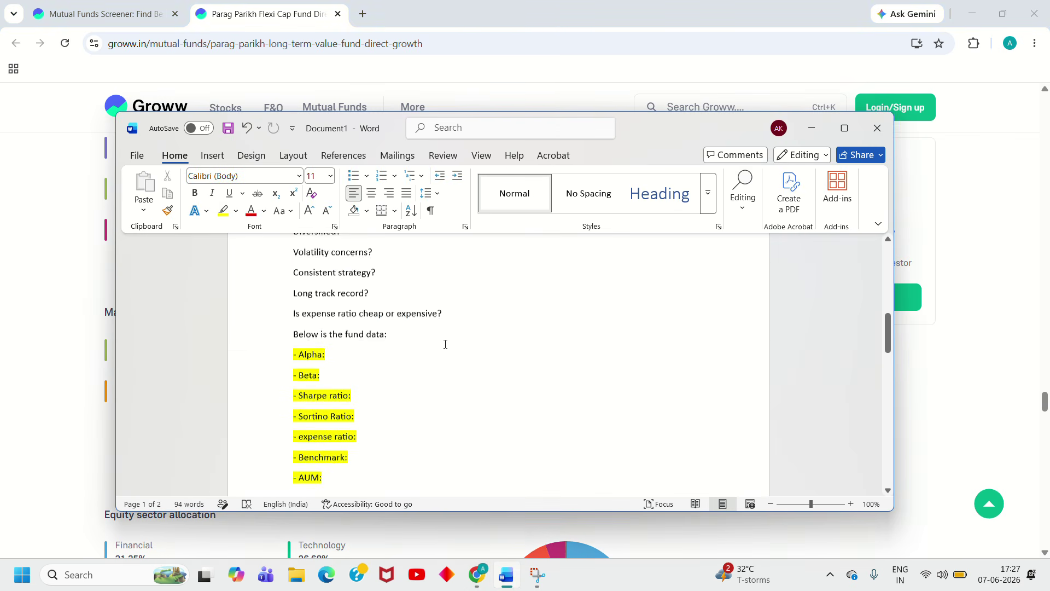
{"action": "scroll", "coordinate": [416, 344], "scroll_direction": "down", "scroll_amount": 1}
{"action": "left_click", "coordinate": [336, 302]}
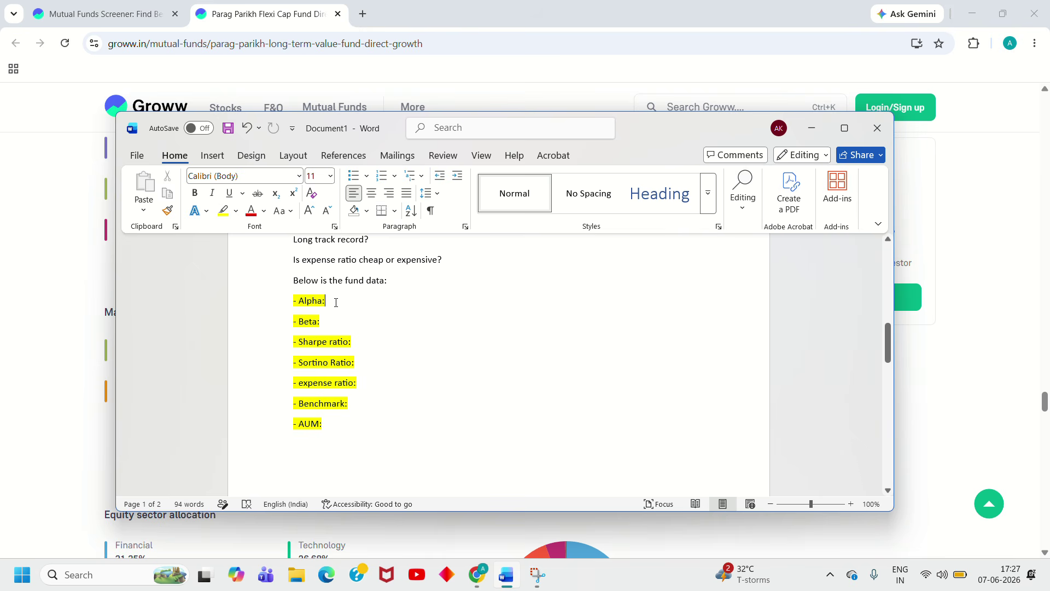
{"action": "left_click", "coordinate": [844, 128]}
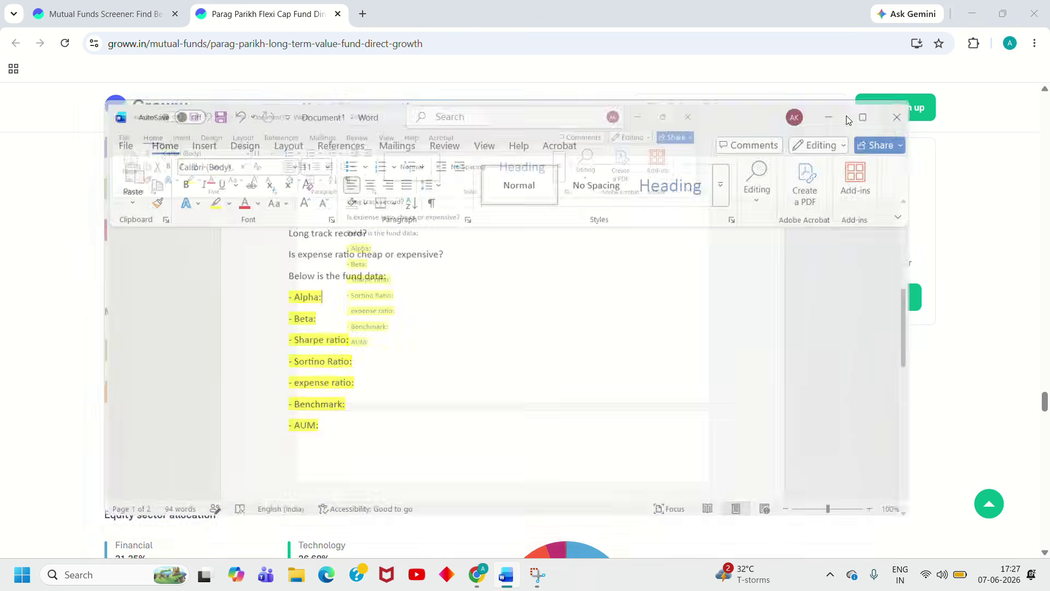
{"action": "scroll", "coordinate": [384, 333], "scroll_direction": "up", "scroll_amount": 10}
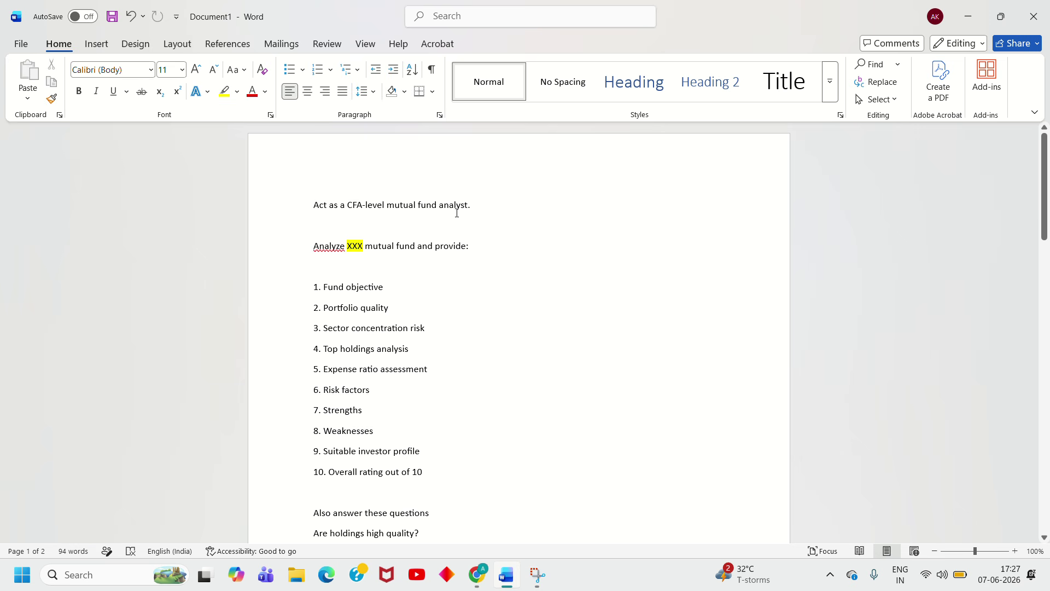
Replace the XXX placeholder in the Analyze line with the fund name "Parag Parikh Felxi cap direct growth", keeping "mutual fund" after it.
{"action": "left_click", "coordinate": [363, 246]}
{"action": "key", "text": "BackSpace"}
{"action": "key", "text": "BackSpace"}
{"action": "key", "text": "BackSpace"}
{"action": "left_click", "coordinate": [364, 246]}
{"action": "type", "text": "Para"}
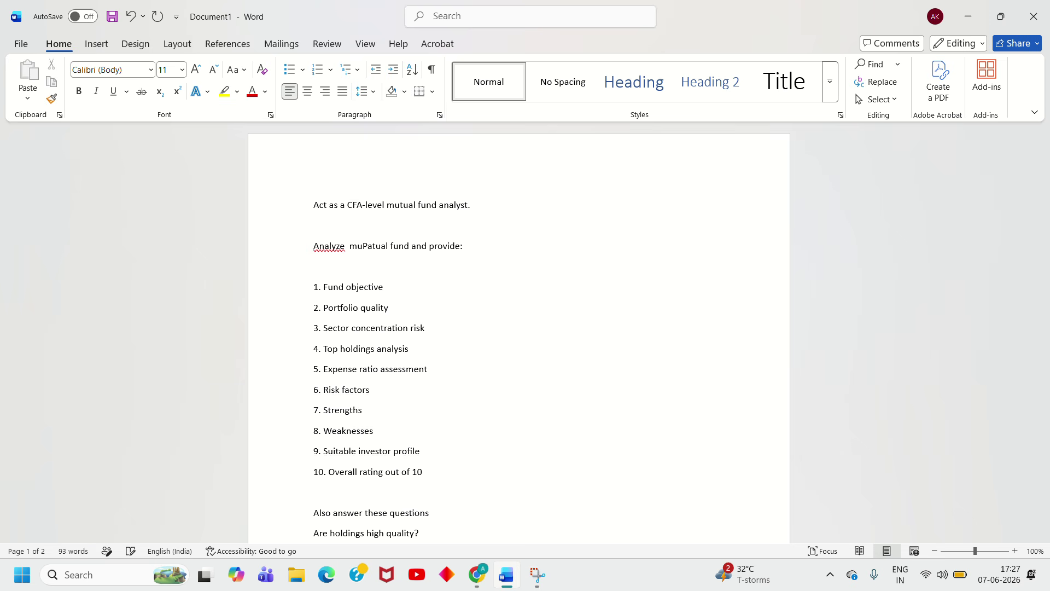
{"action": "type", "text": "g "}
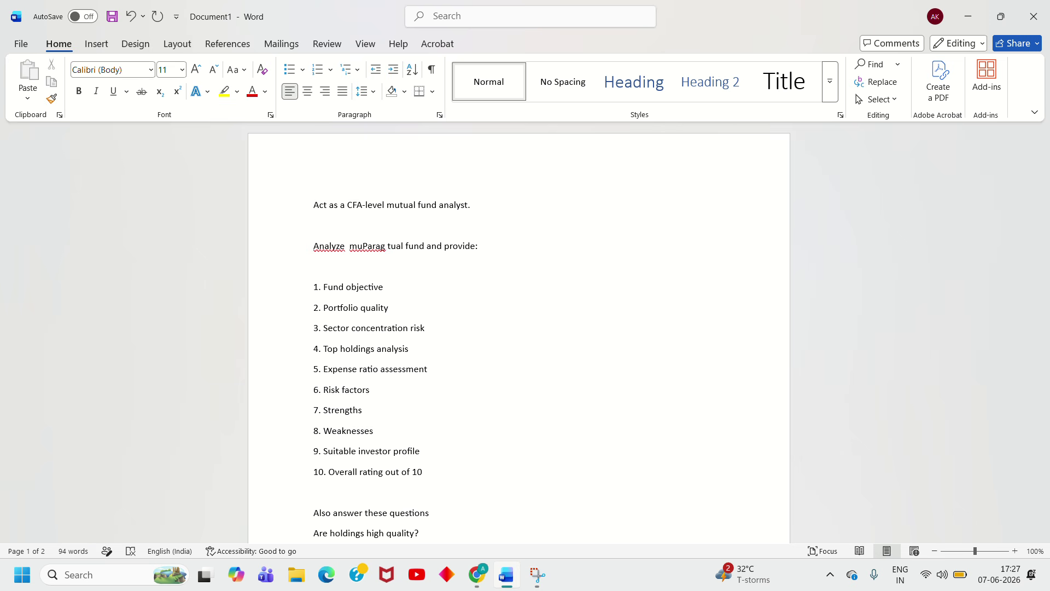
{"action": "type", "text": "Pa"}
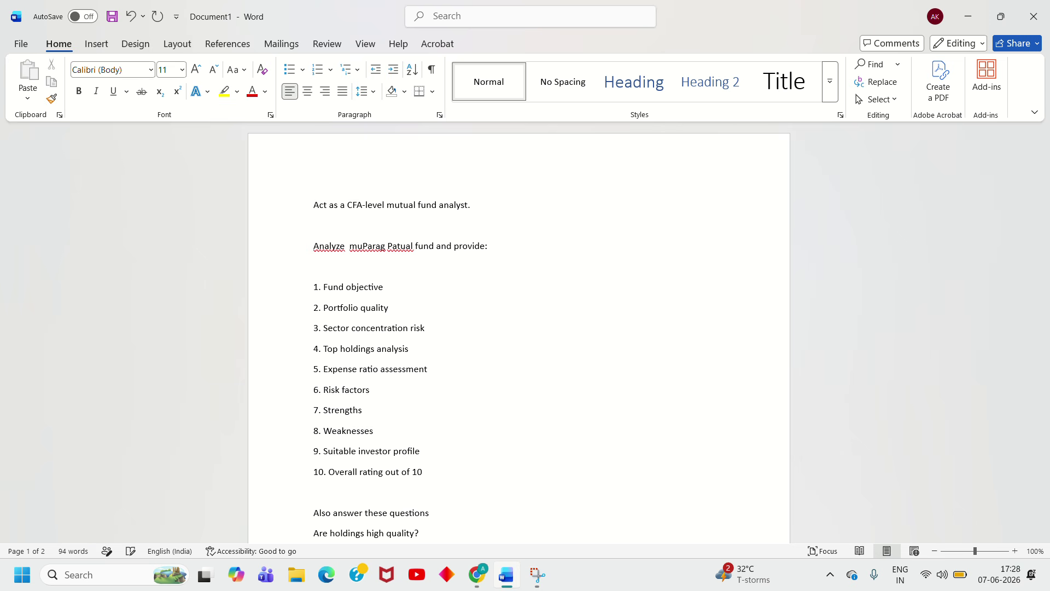
{"action": "type", "text": "rikh Felxi cap"}
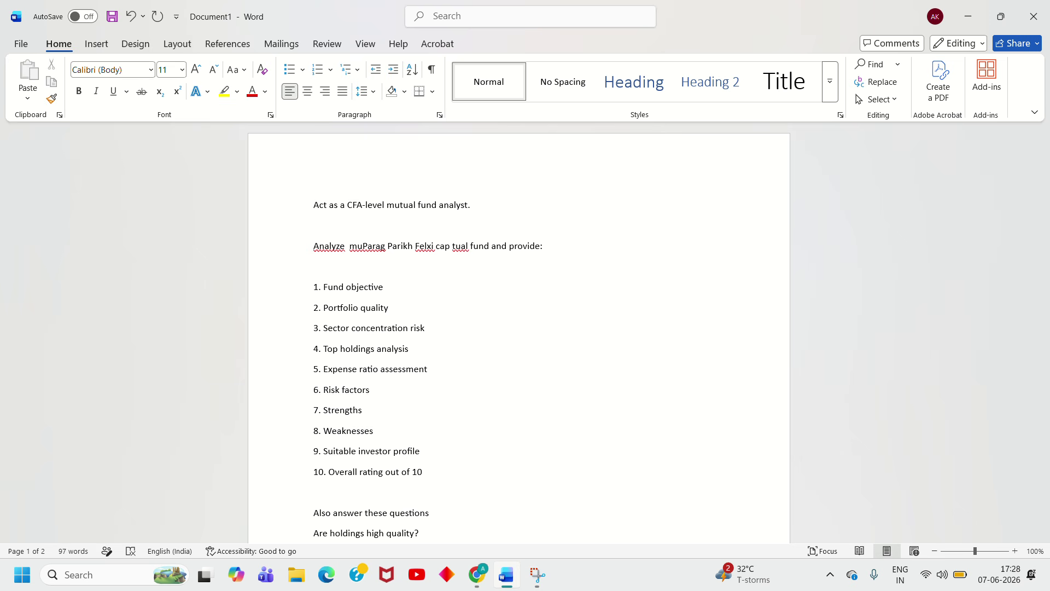
{"action": "type", "text": " direct grow"}
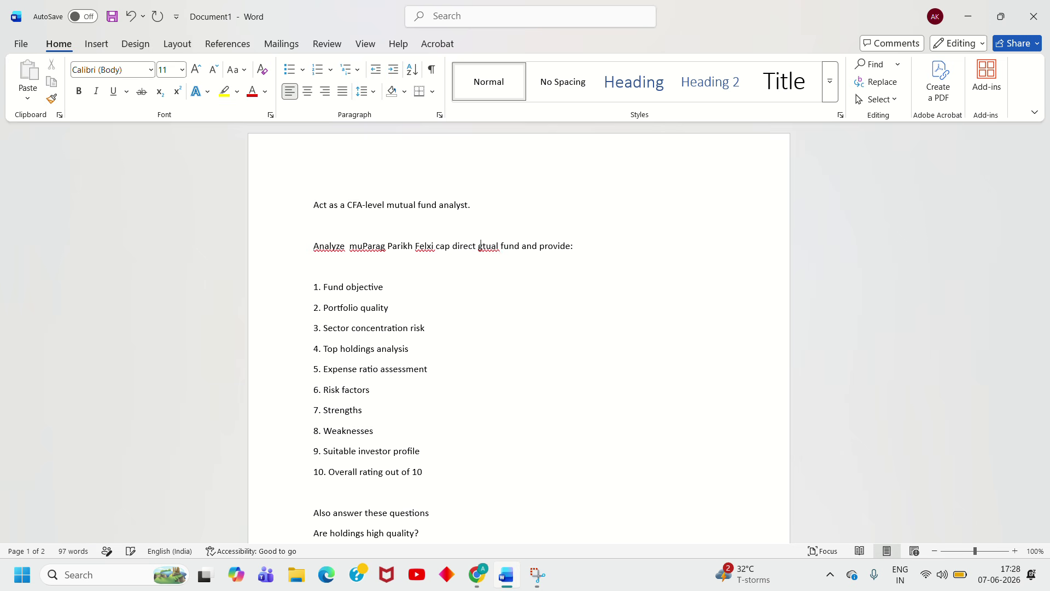
{"action": "type", "text": "th m"}
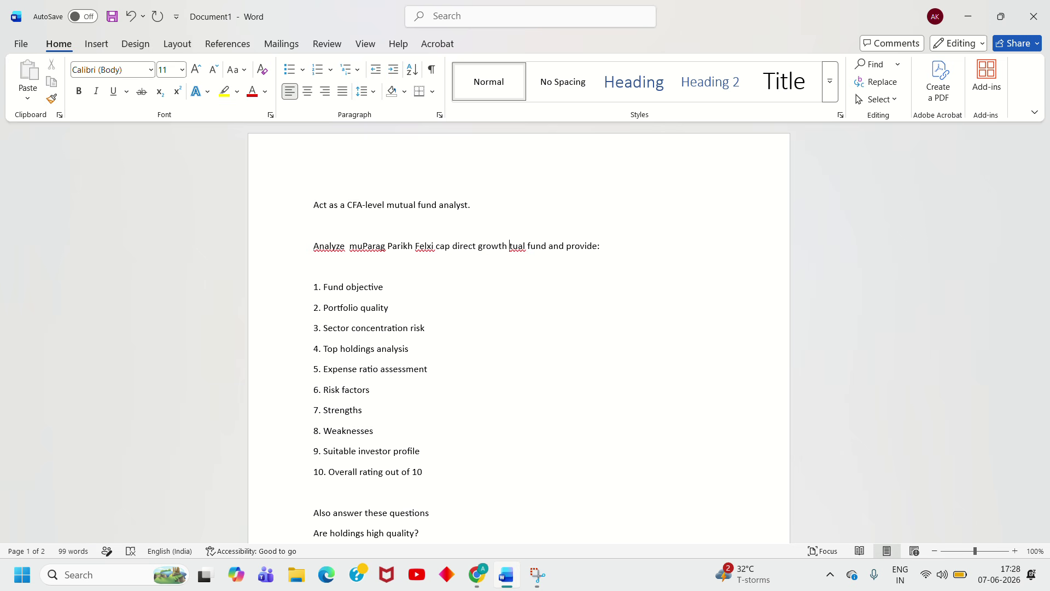
{"action": "type", "text": "u"}
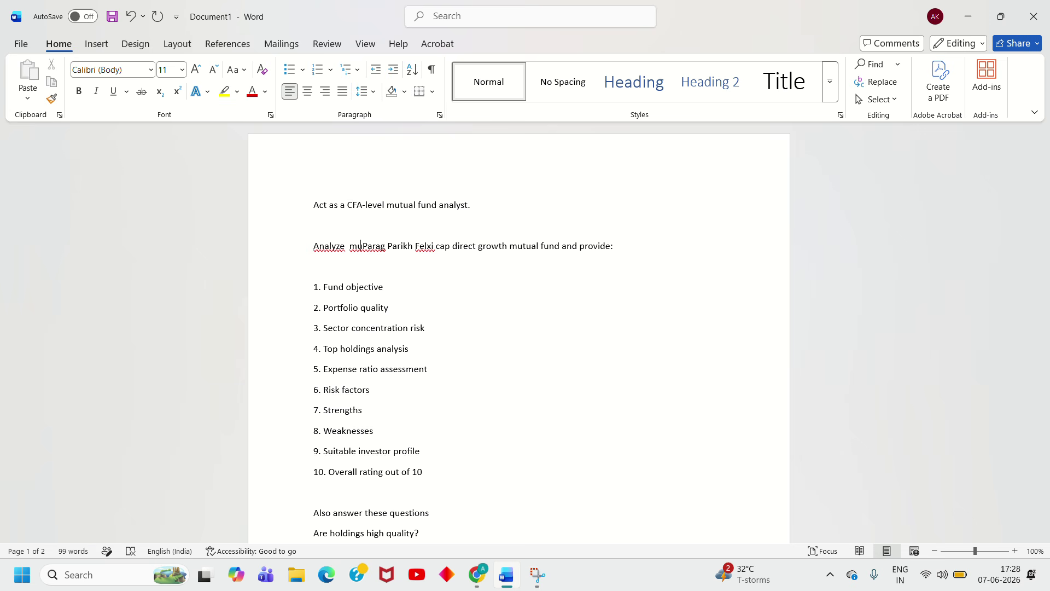
Remove the stray "mu" before Parag in the Analyze line and correct the spelling of "Felxi" to "Flexi".
{"action": "key", "text": "BackSpace"}
{"action": "key", "text": "BackSpace"}
{"action": "key", "text": "BackSpace"}
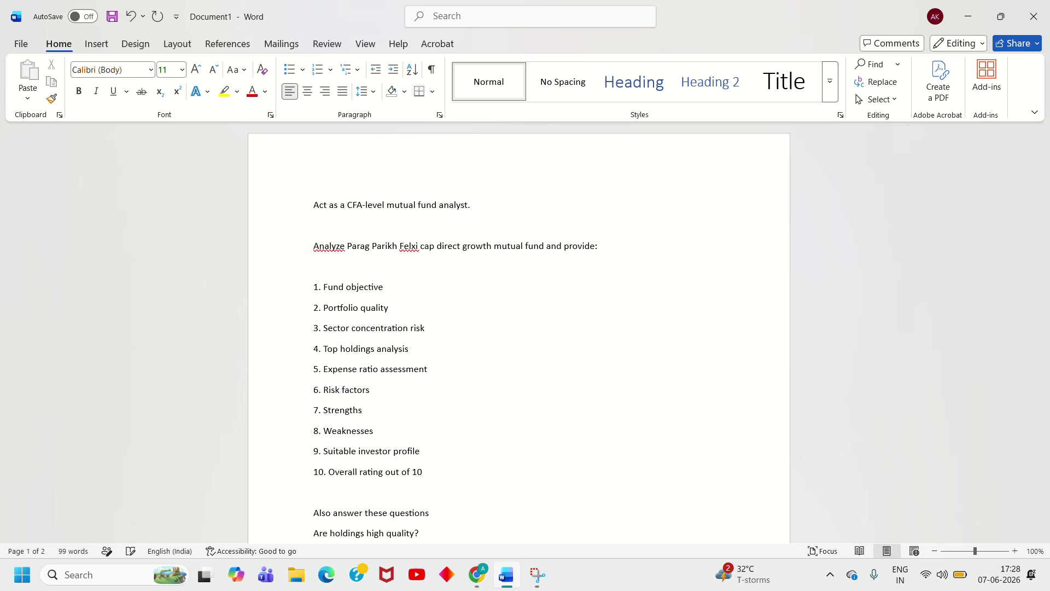
{"action": "left_click", "coordinate": [401, 246]}
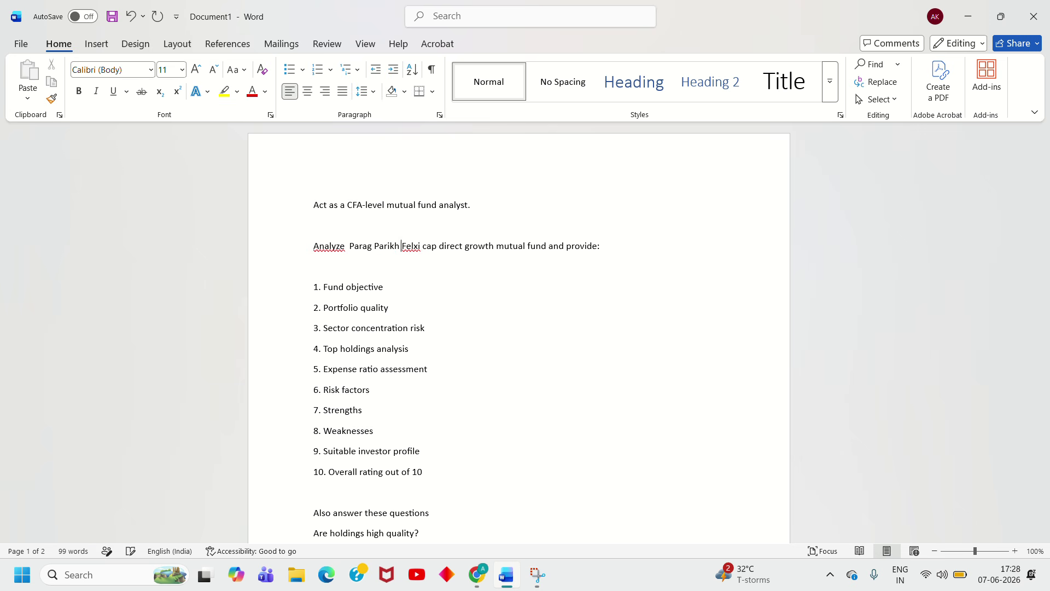
{"action": "key", "text": "BackSpace"}
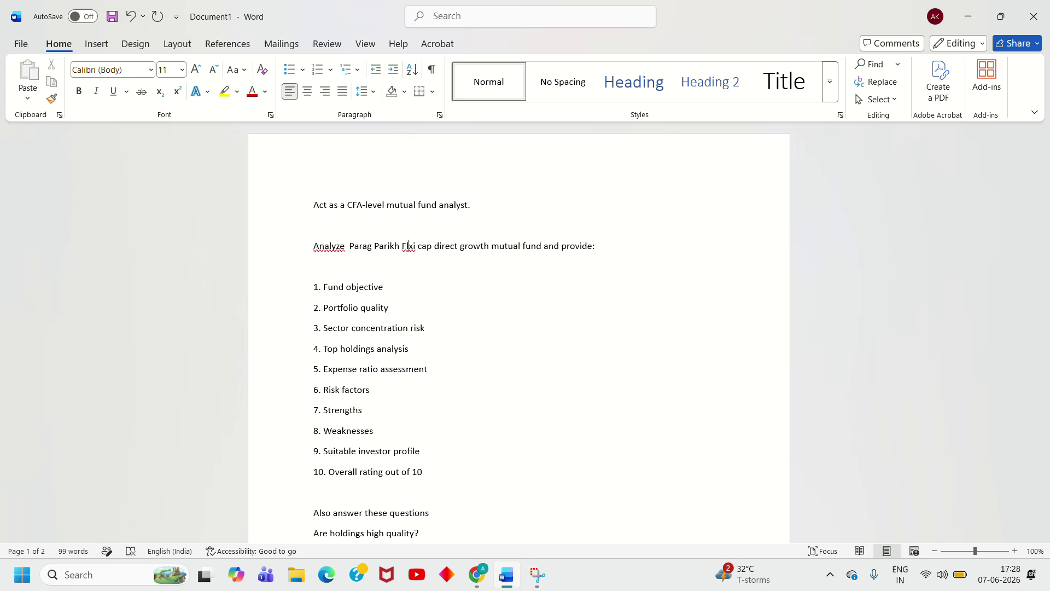
{"action": "type", "text": "e"}
{"action": "key", "text": "Down"}
{"action": "key", "text": "Down"}
{"action": "key", "text": "Down"}
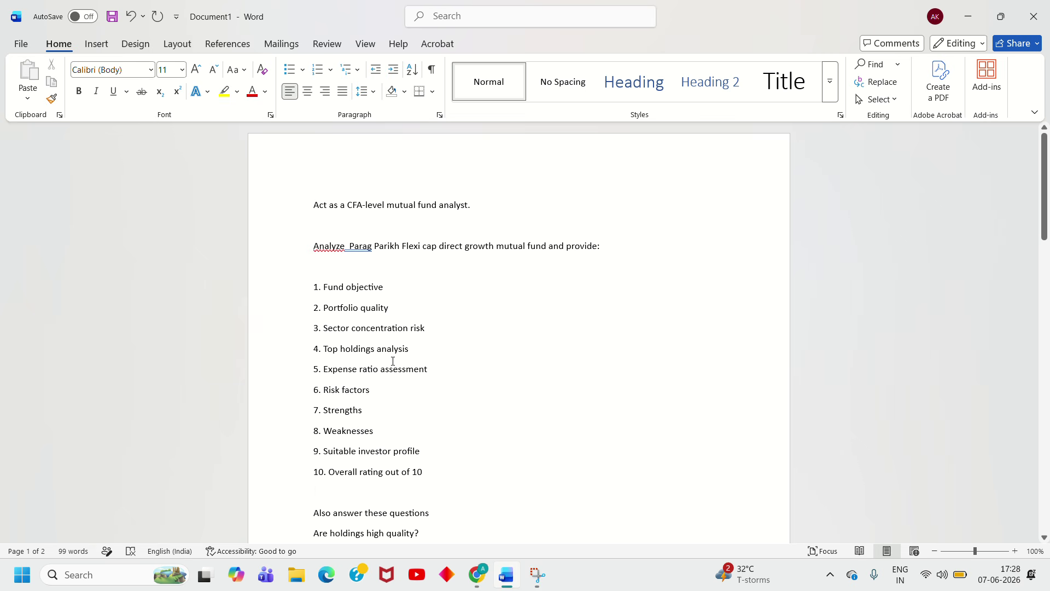
Look up Alpha in the fund's advanced ratios on Groww and enter 4.37 for it in the Word prompt's fund data list.
{"action": "scroll", "coordinate": [392, 361], "scroll_direction": "down", "scroll_amount": 5}
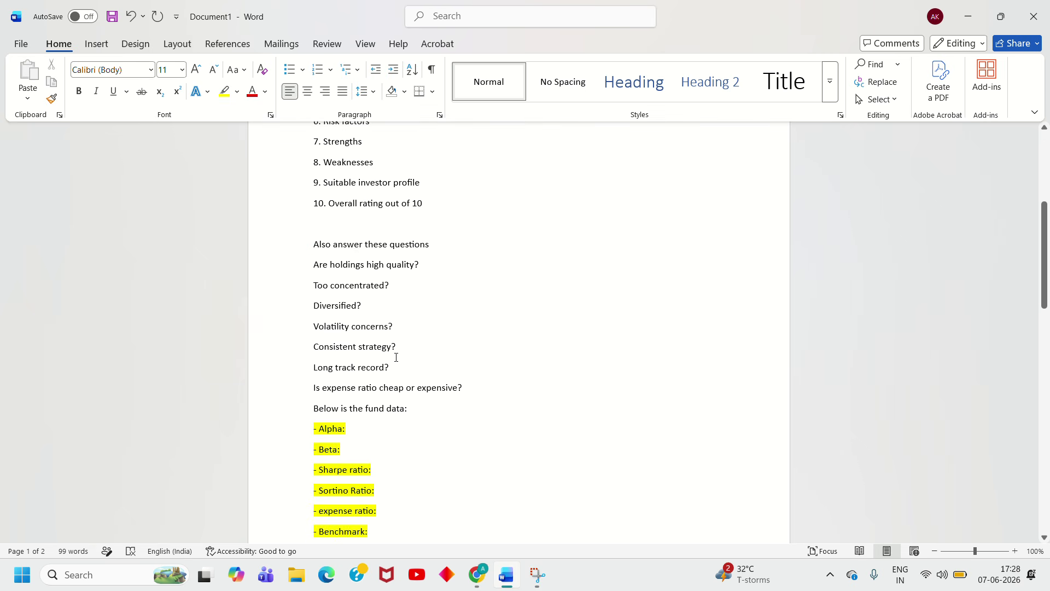
{"action": "left_click", "coordinate": [417, 265]}
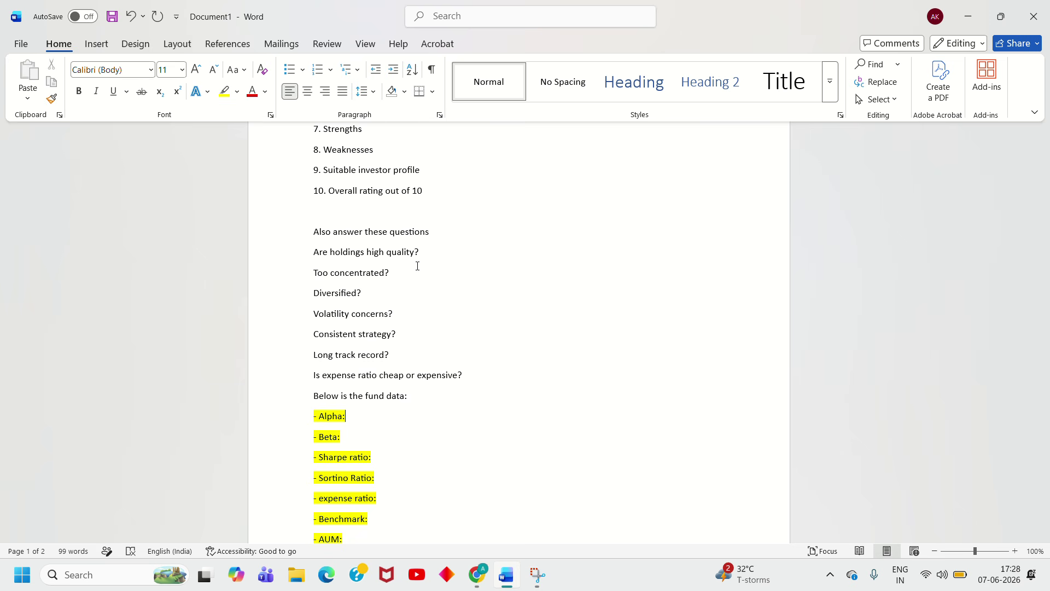
{"action": "scroll", "coordinate": [417, 266], "scroll_direction": "down", "scroll_amount": 2}
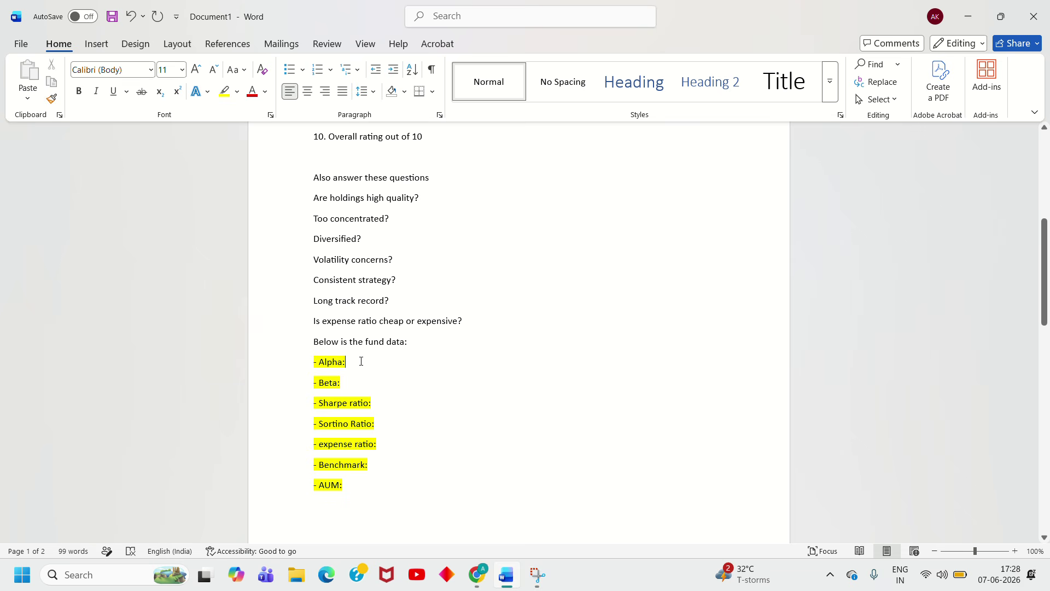
{"action": "key", "text": "alt+Tab"}
{"action": "scroll", "coordinate": [352, 365], "scroll_direction": "down", "scroll_amount": 11}
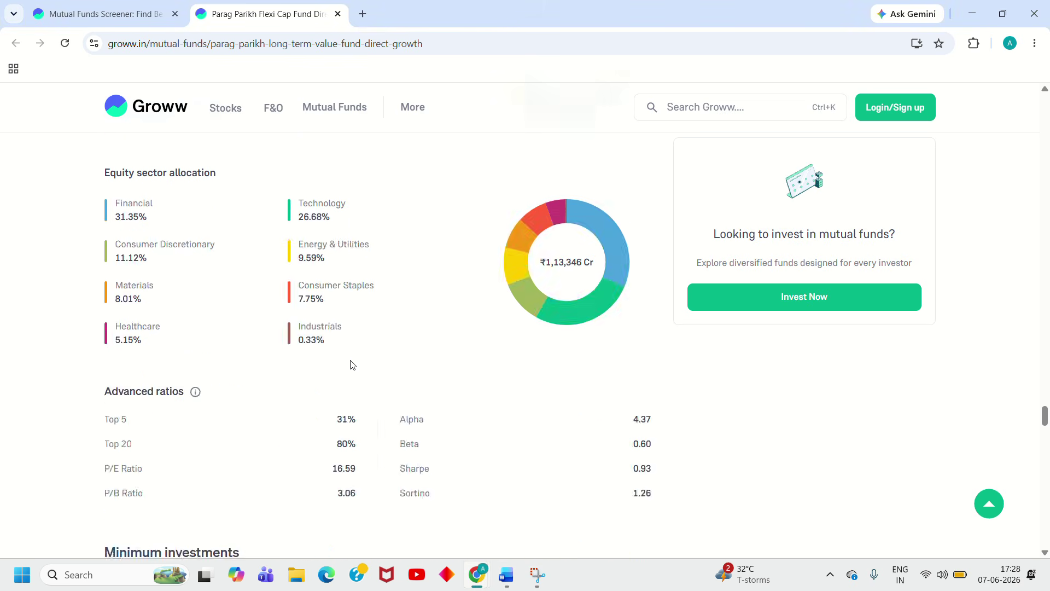
{"action": "scroll", "coordinate": [421, 335], "scroll_direction": "up", "scroll_amount": 4}
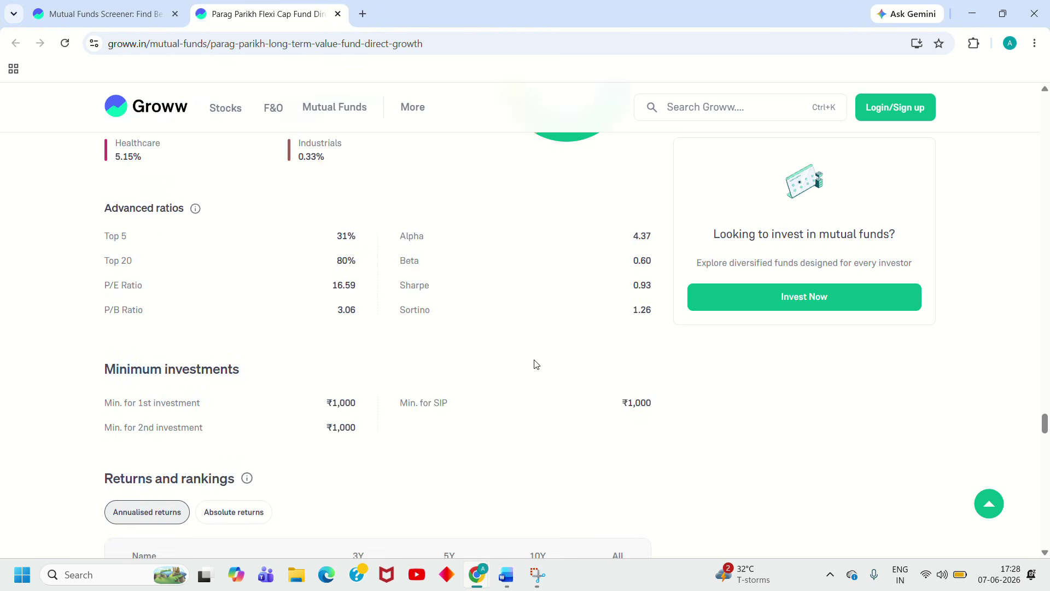
{"action": "key", "text": "alt+Tab"}
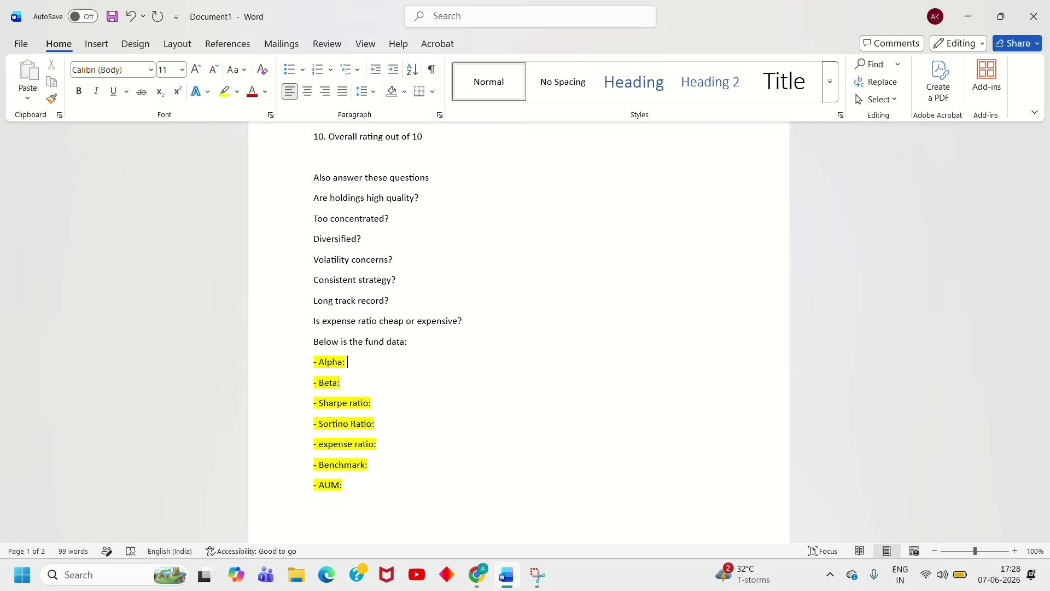
{"action": "type", "text": "4.37"}
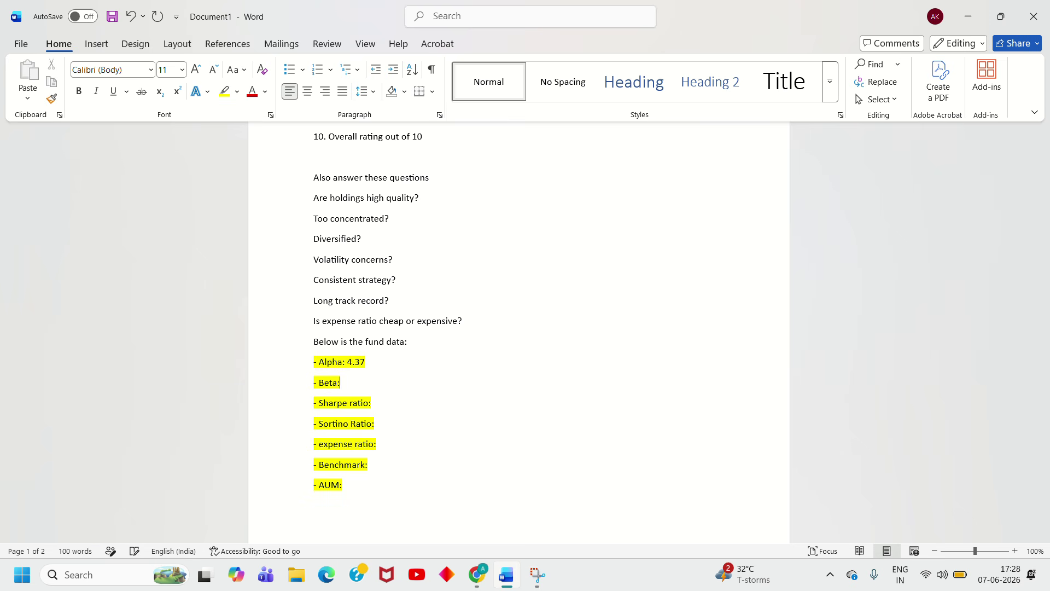
Check Beta in the Groww advanced ratios and enter 0.60 for it in the Word prompt's fund data list.
{"action": "key", "text": "alt+Tab"}
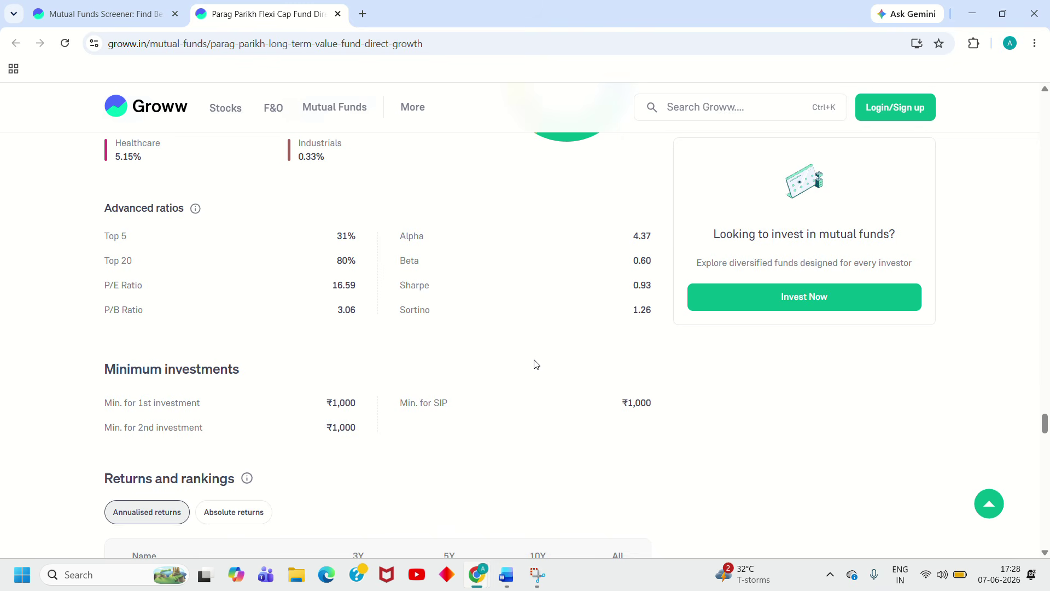
{"action": "key", "text": "alt+Tab"}
{"action": "key", "text": "Down"}
{"action": "type", "text": "0"}
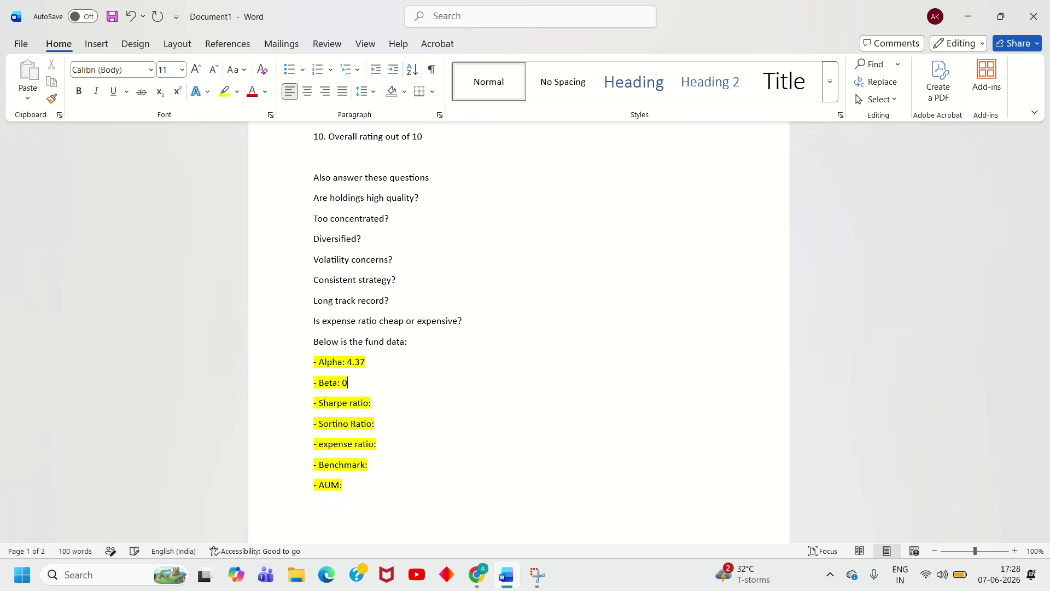
{"action": "type", "text": ".60"}
Check the Sharpe ratio on Groww and enter 0.93 for it in the Word prompt's fund data list.
{"action": "key", "text": "alt+Tab"}
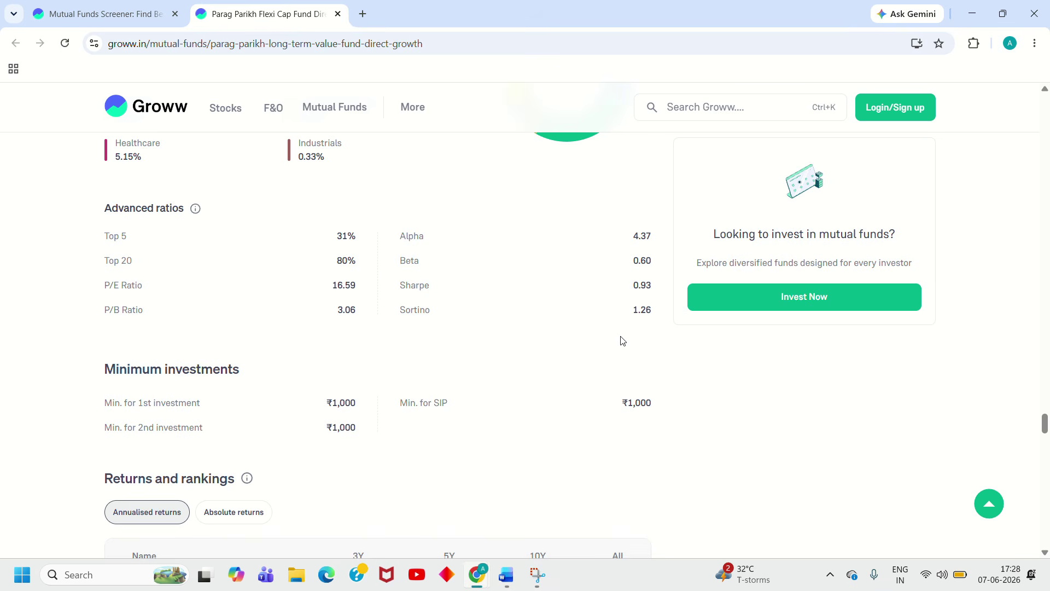
{"action": "key", "text": "alt+Tab"}
{"action": "key", "text": "Down"}
{"action": "type", "text": "0."}
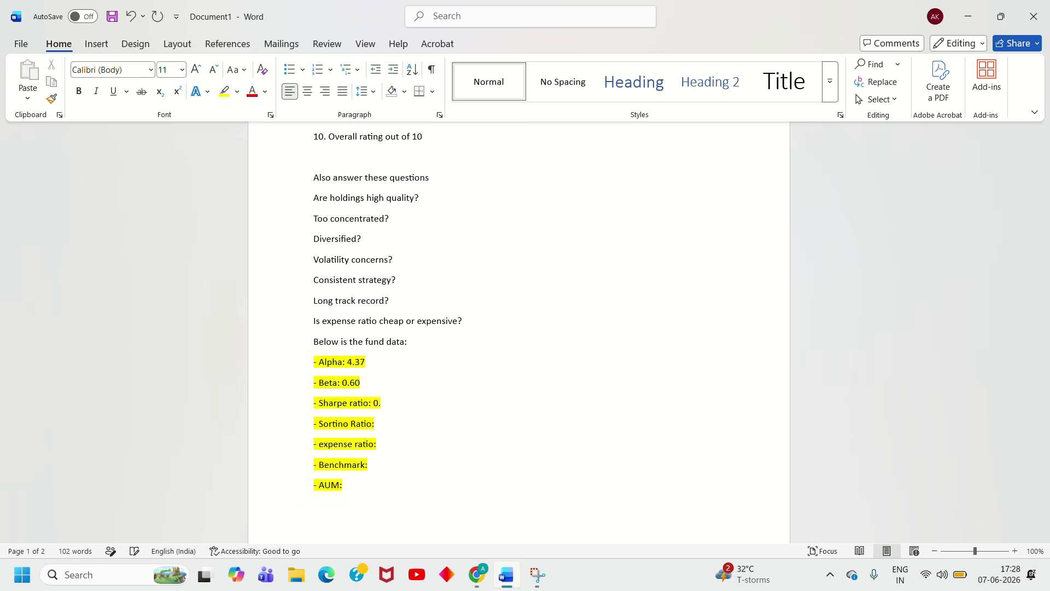
{"action": "type", "text": "93"}
Check the Sortino ratio on Groww and enter 1.26 for it in the Word prompt's fund data list.
{"action": "key", "text": "alt+Tab"}
{"action": "key", "text": "alt+Tab"}
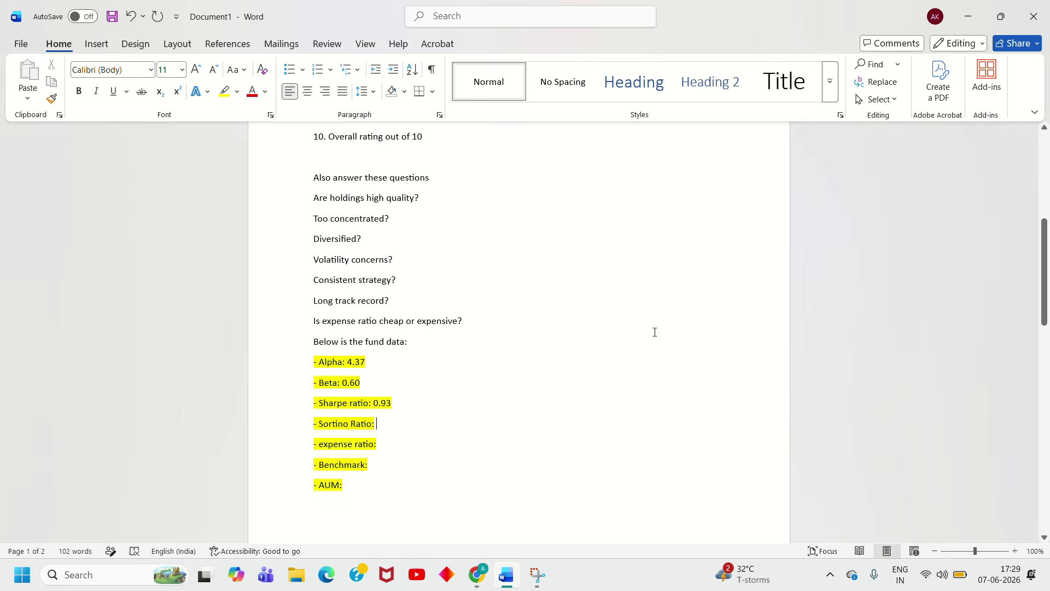
{"action": "type", "text": "1."}
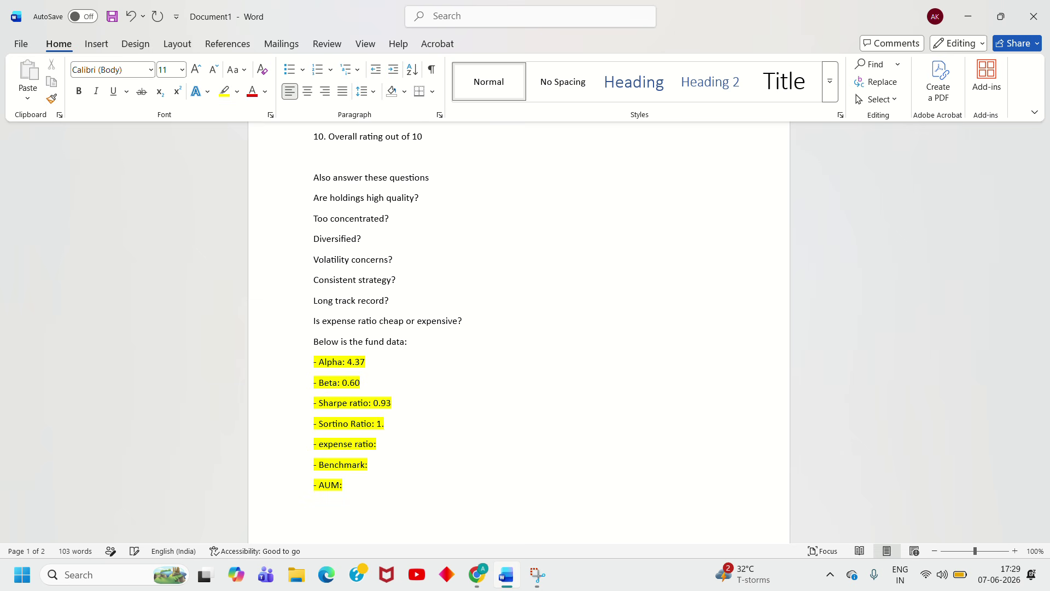
{"action": "type", "text": "26"}
Look up the fund's expense ratio on Groww, and enter 0.62% for it and Nifty 50 as the benchmark in the Word prompt.
{"action": "key", "text": "alt+Tab"}
{"action": "scroll", "coordinate": [586, 308], "scroll_direction": "up", "scroll_amount": 15}
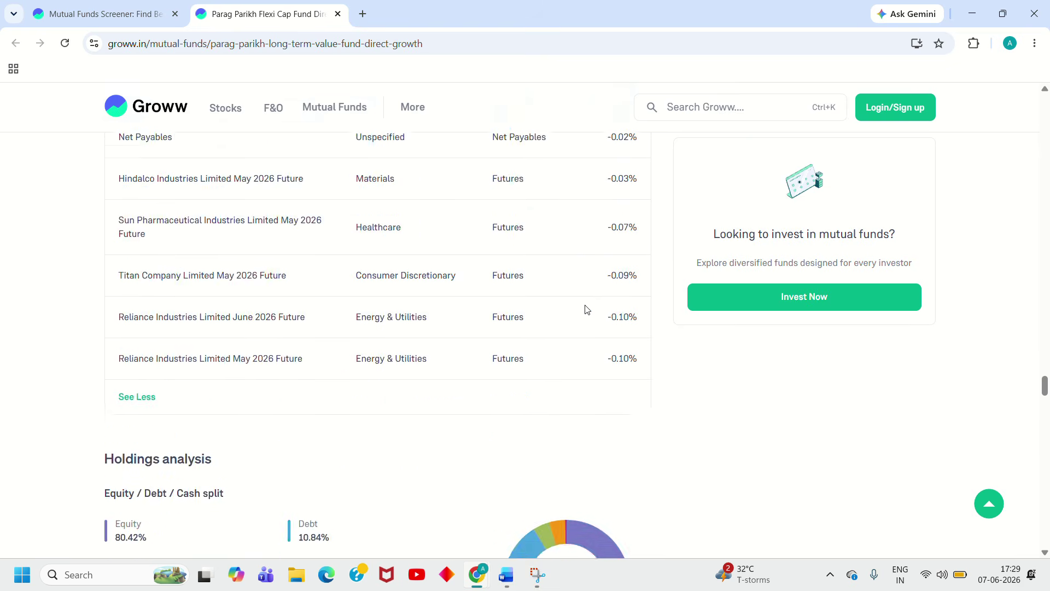
{"action": "scroll", "coordinate": [586, 309], "scroll_direction": "up", "scroll_amount": 20}
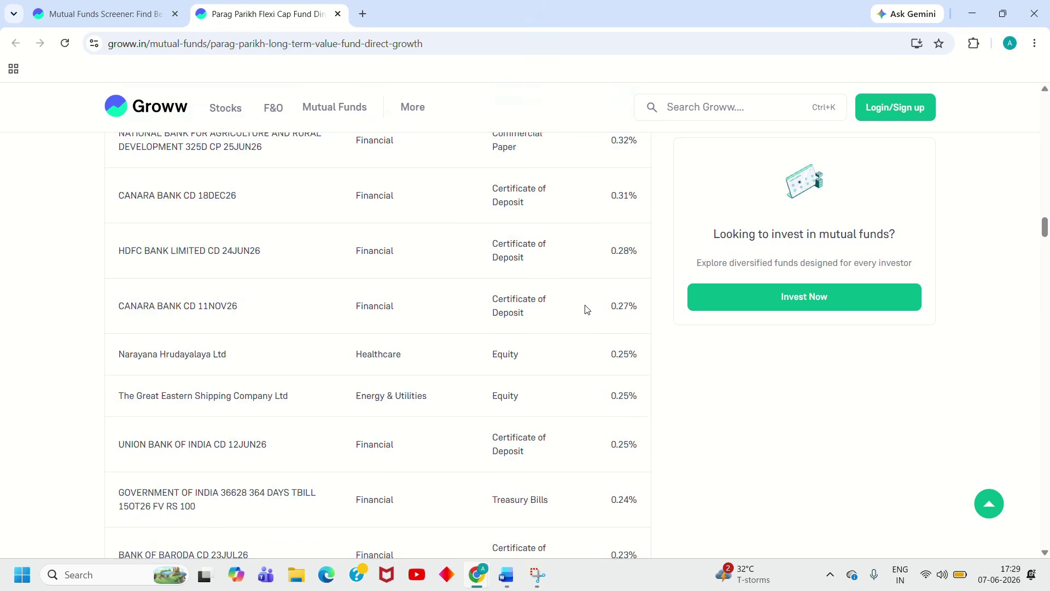
{"action": "scroll", "coordinate": [586, 309], "scroll_direction": "up", "scroll_amount": 20}
{"action": "scroll", "coordinate": [585, 312], "scroll_direction": "down", "scroll_amount": 15}
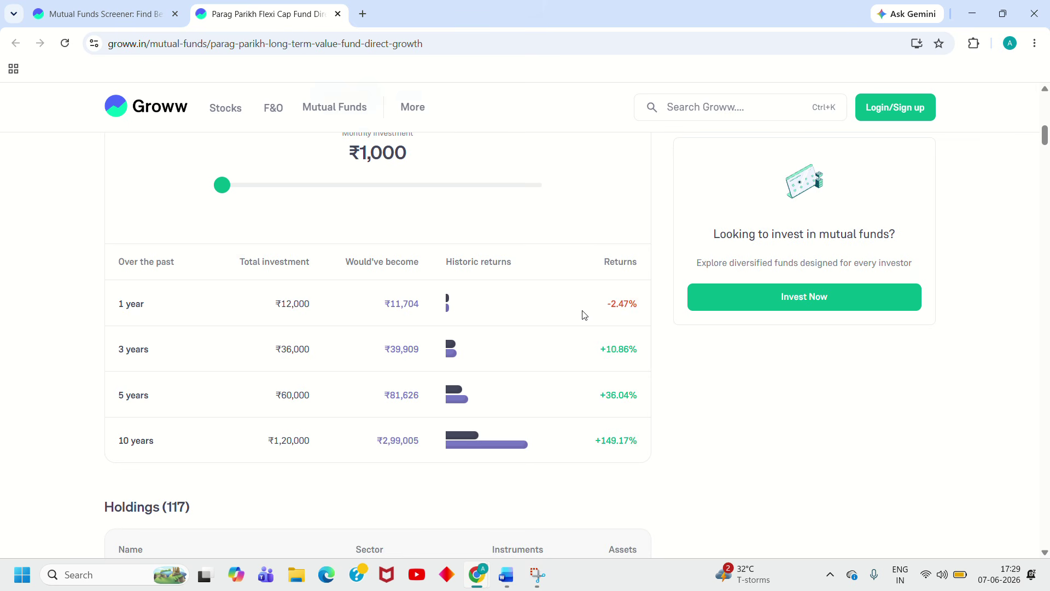
{"action": "scroll", "coordinate": [585, 316], "scroll_direction": "up", "scroll_amount": 8}
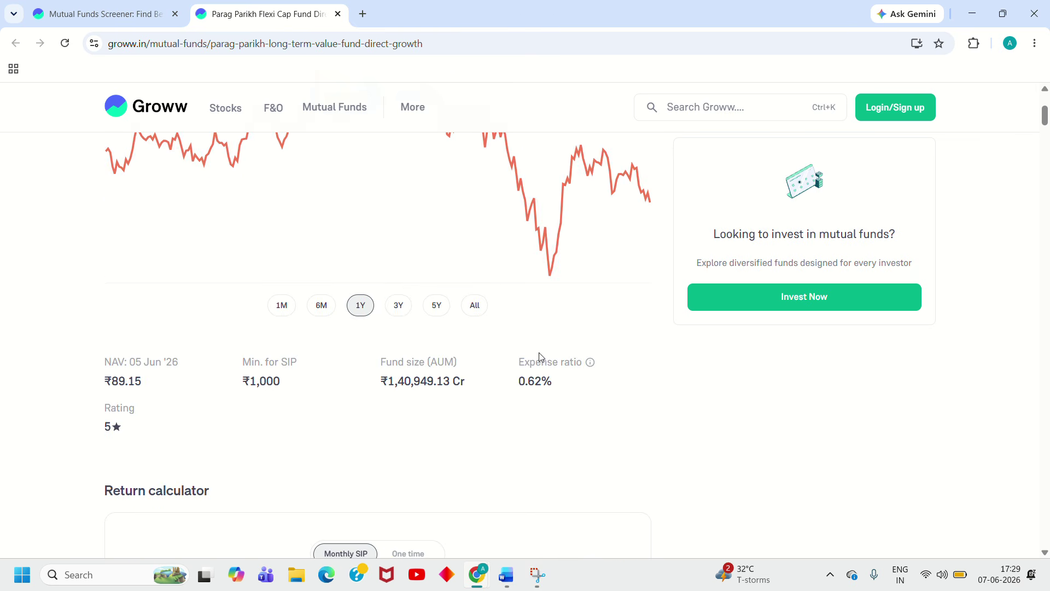
{"action": "key", "text": "alt+Tab"}
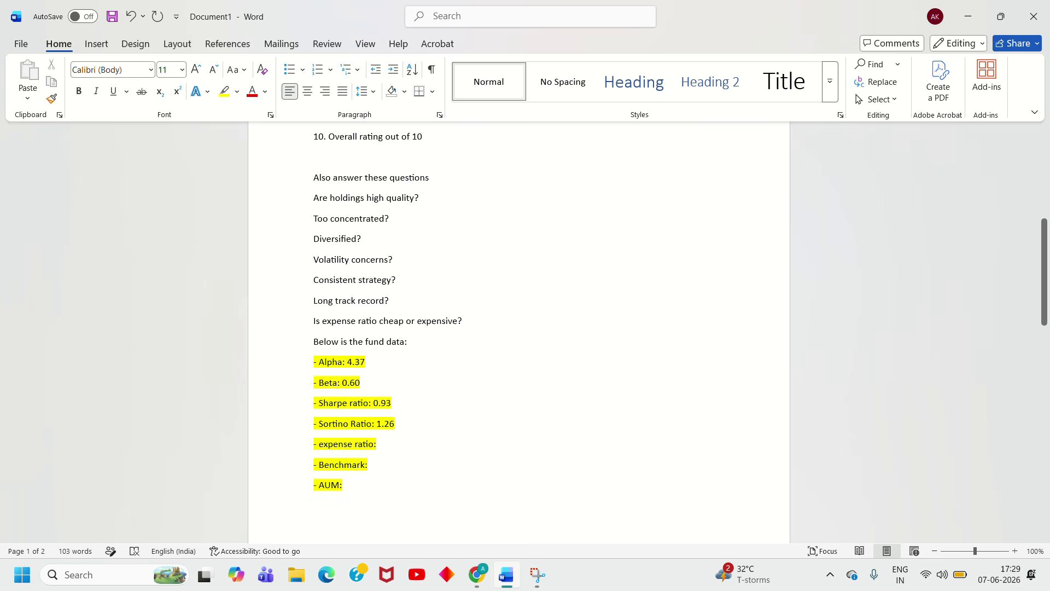
{"action": "type", "text": "0.62"}
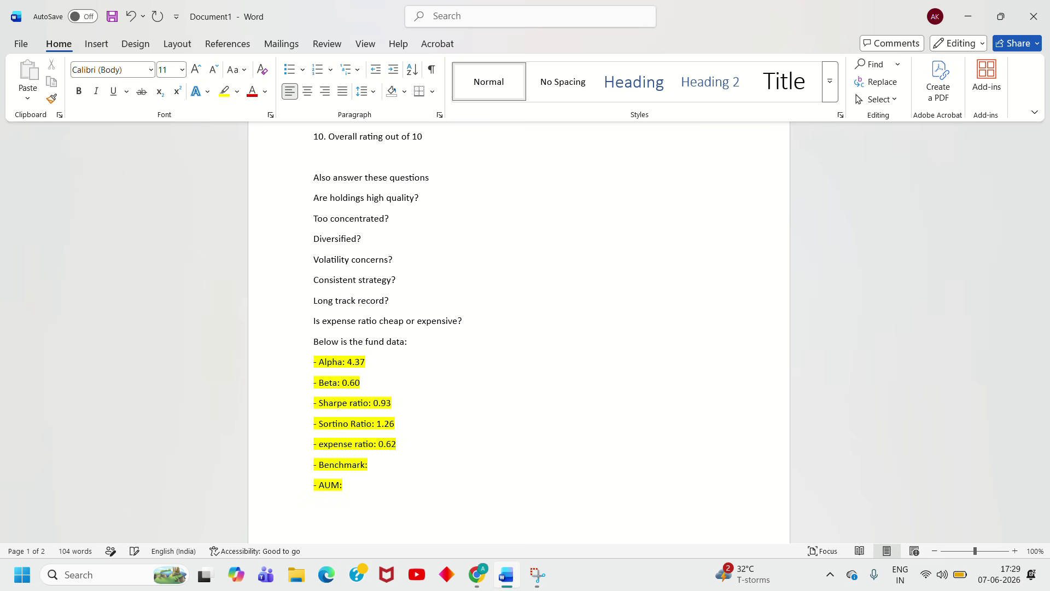
{"action": "type", "text": "% - Benchmark: Nifty 50"}
Check the fund size on Groww and enter 140949.13 cr as the AUM in the Word prompt's fund data list.
{"action": "key", "text": "alt+Tab"}
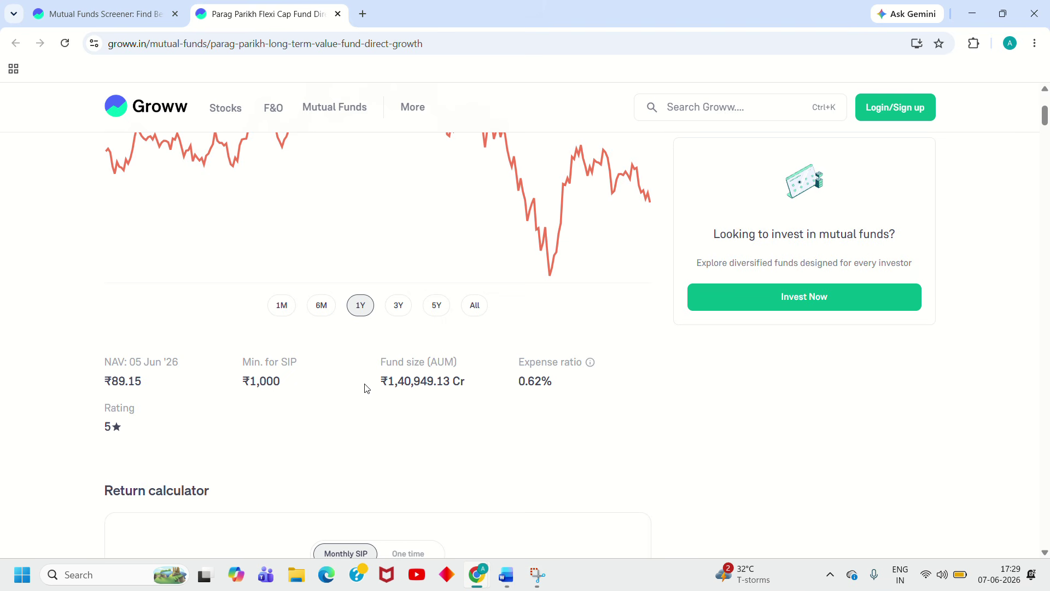
{"action": "key", "text": "alt+Tab"}
{"action": "type", "text": "140"}
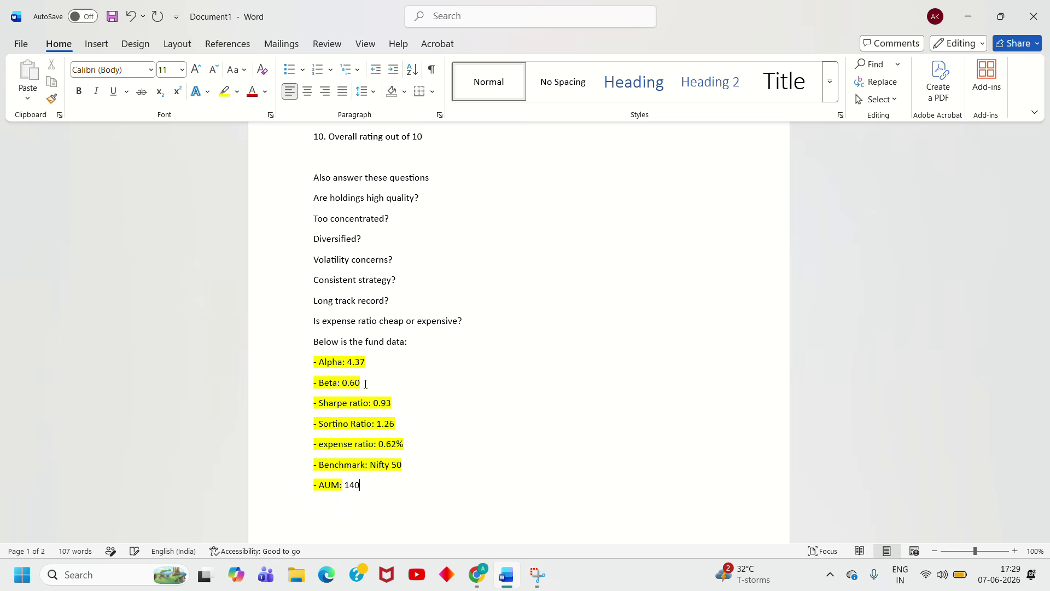
{"action": "key", "text": "alt+Tab"}
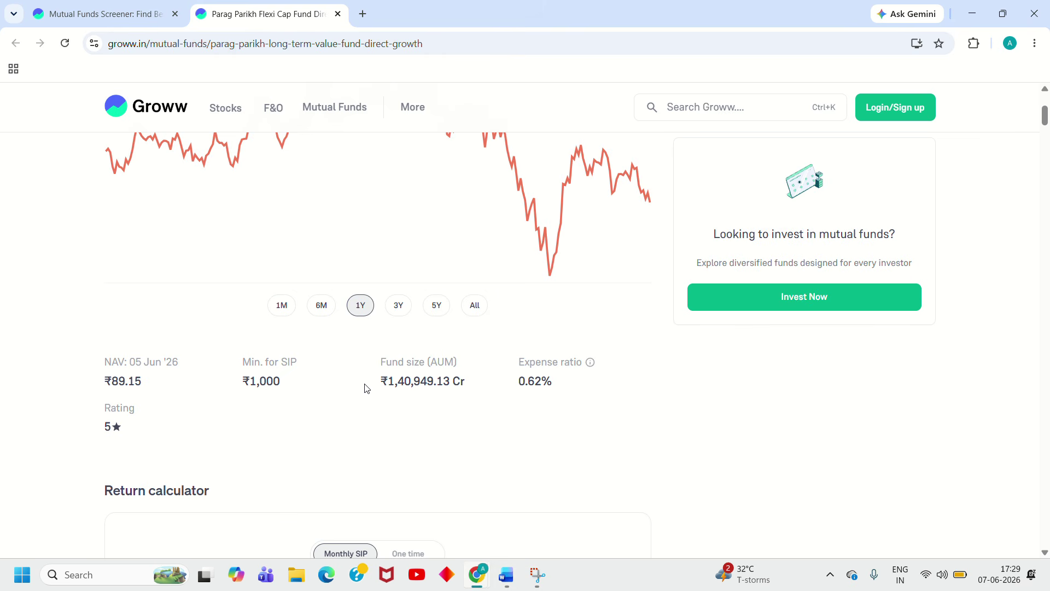
{"action": "key", "text": "alt+Tab"}
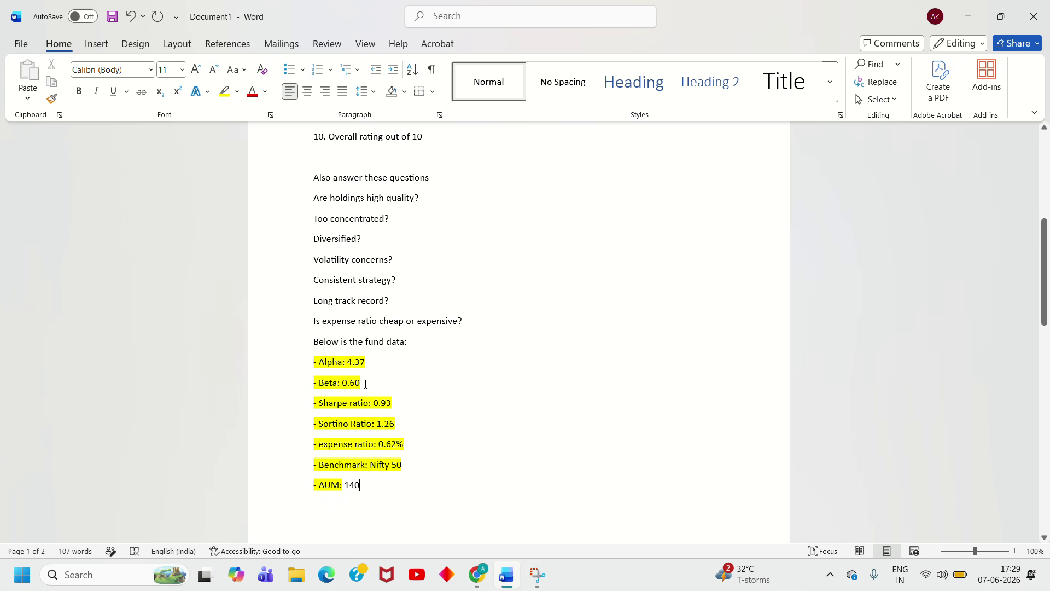
{"action": "type", "text": "949"}
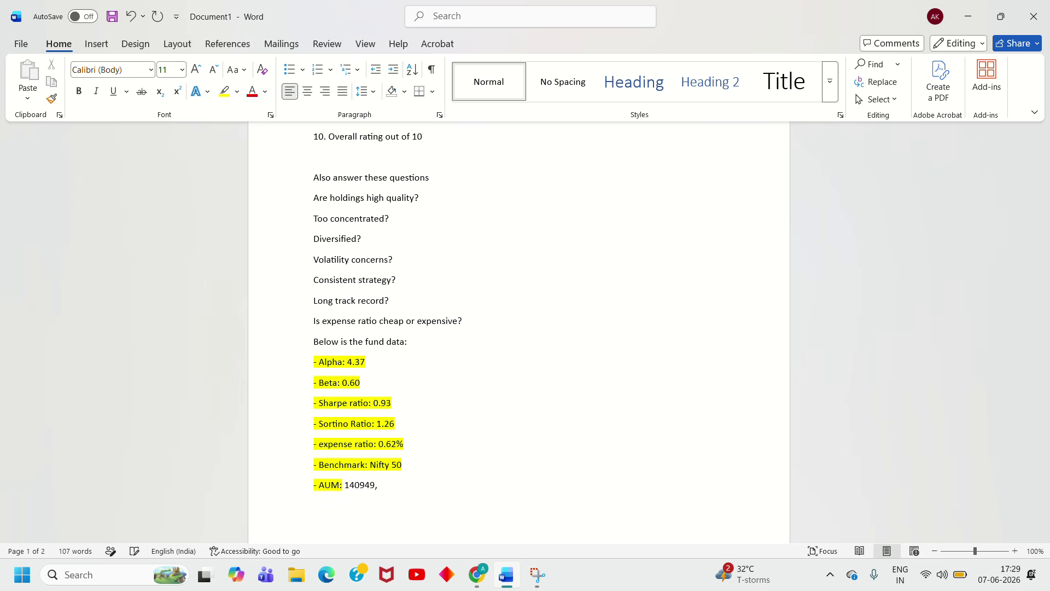
{"action": "type", "text": ","}
{"action": "key", "text": "BackSpace"}
{"action": "type", "text": ".13 cr"}
Add the closing line "Give final verdict whether one should invest in this fund from a 5 year horizon or not." below the fund data.
{"action": "scroll", "coordinate": [518, 329], "scroll_direction": "down", "scroll_amount": 3}
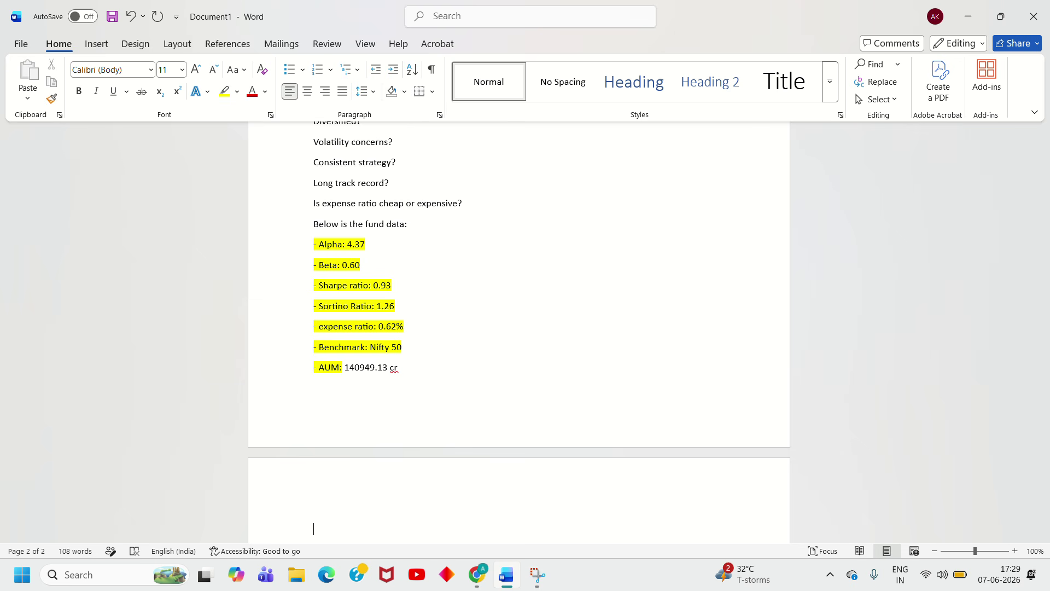
{"action": "type", "text": "iobe"}
{"action": "key", "text": "Num_Lock"}
{"action": "key", "text": "BackSpace"}
{"action": "key", "text": "BackSpace"}
{"action": "key", "text": "BackSpace"}
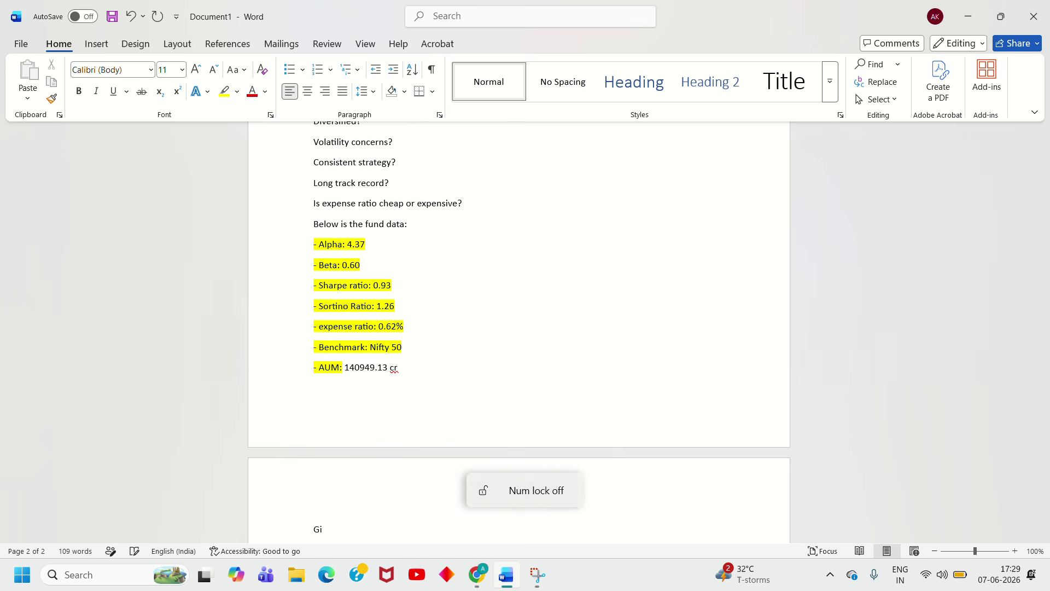
{"action": "type", "text": "ve final veri"}
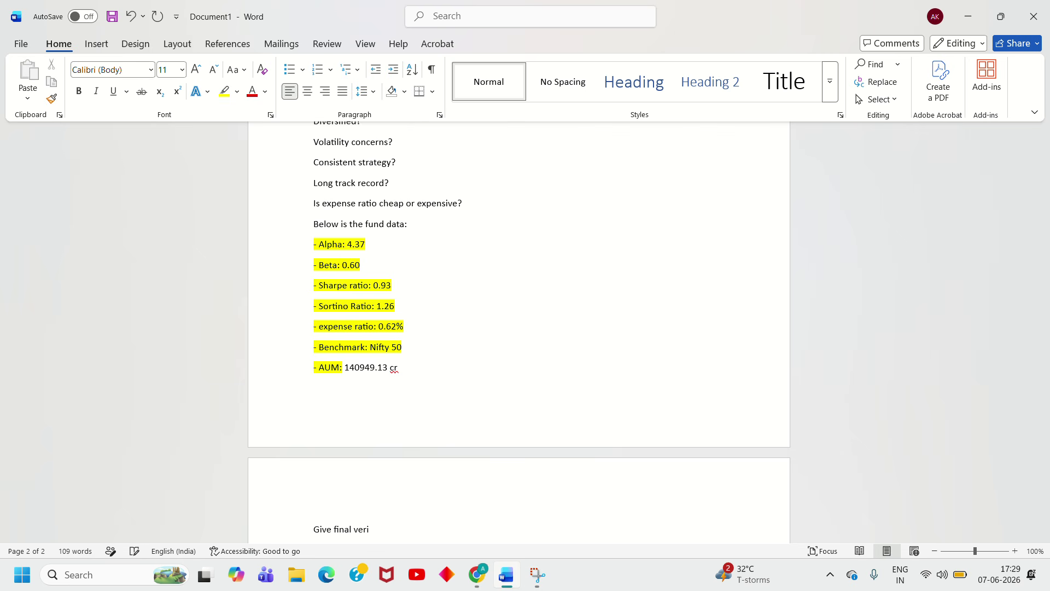
{"action": "key", "text": "BackSpace"}
{"action": "type", "text": "dict whet"}
{"action": "key", "text": "BackSpace"}
{"action": "type", "text": "ther one should invest in this fund"}
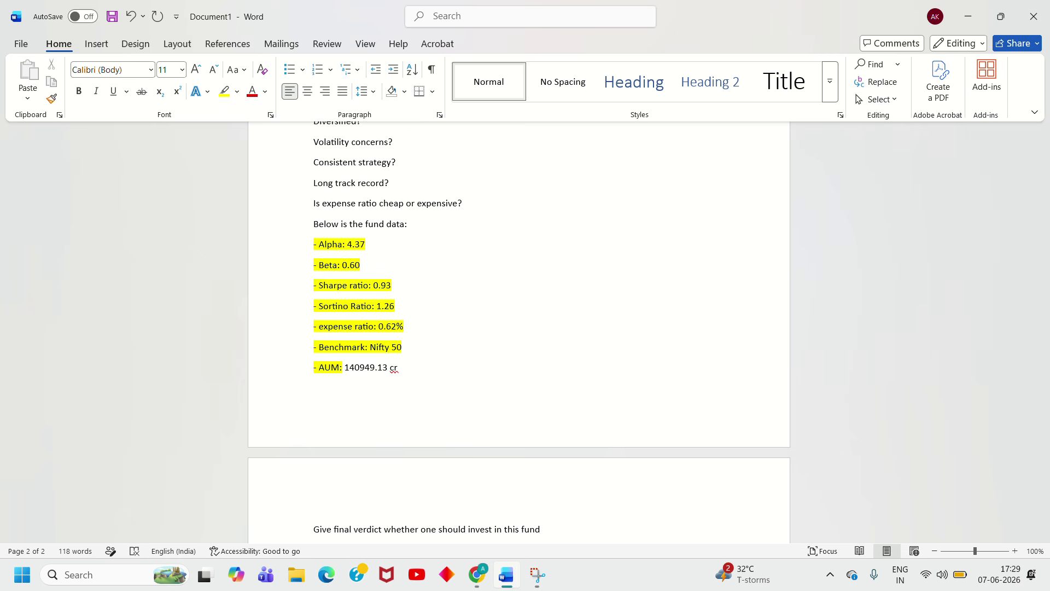
{"action": "type", "text": " from a 5 year"}
{"action": "type", "text": " hori"}
{"action": "type", "text": "zon or nto"}
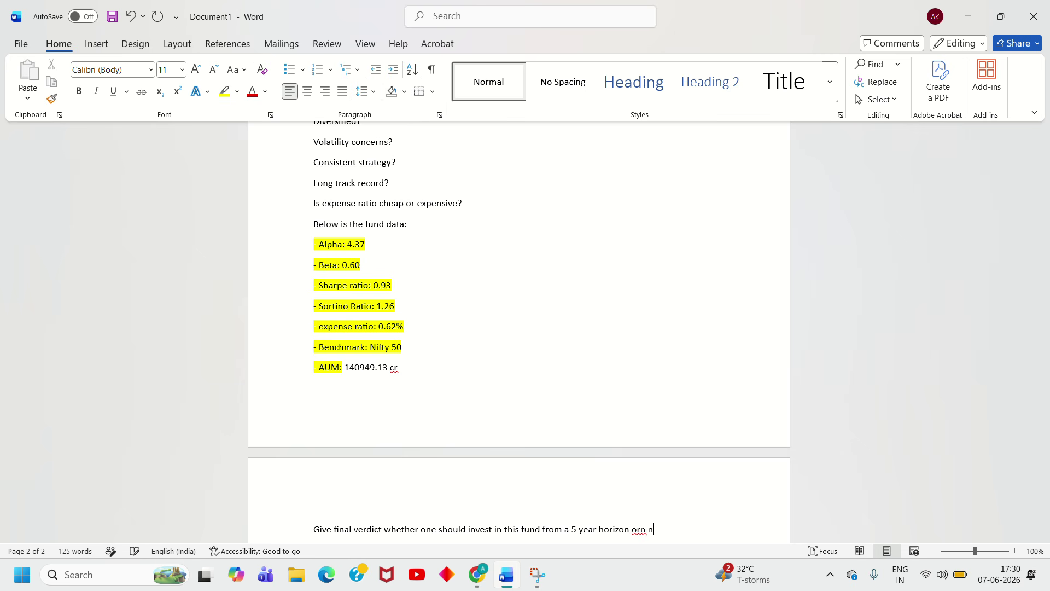
{"action": "key", "text": "BackSpace"}
{"action": "key", "text": "BackSpace"}
{"action": "key", "text": "BackSpace"}
{"action": "key", "text": "BackSpace"}
{"action": "key", "text": "BackSpace"}
{"action": "type", "text": "r not."}
Select the entire analysis prompt in Word, from the closing verdict line up to the opening CFA analyst line, and copy it.
{"action": "key", "text": "shift+Up"}
{"action": "key", "text": "shift+Up"}
{"action": "key", "text": "shift+Up"}
{"action": "key", "text": "shift+Up"}
{"action": "key", "text": "shift+Up"}
{"action": "key", "text": "shift+Up"}
{"action": "key", "text": "shift+Up"}
{"action": "key", "text": "shift+Up"}
{"action": "key", "text": "shift+Up"}
{"action": "key", "text": "shift+Up"}
{"action": "key", "text": "shift+Up"}
{"action": "key", "text": "shift+Up"}
{"action": "key", "text": "shift+Up"}
{"action": "key", "text": "shift+Up"}
{"action": "key", "text": "shift+Up"}
{"action": "key", "text": "shift+Up"}
{"action": "key", "text": "shift+Up"}
{"action": "key", "text": "shift+Up"}
{"action": "key", "text": "shift+Up"}
{"action": "key", "text": "shift+Up"}
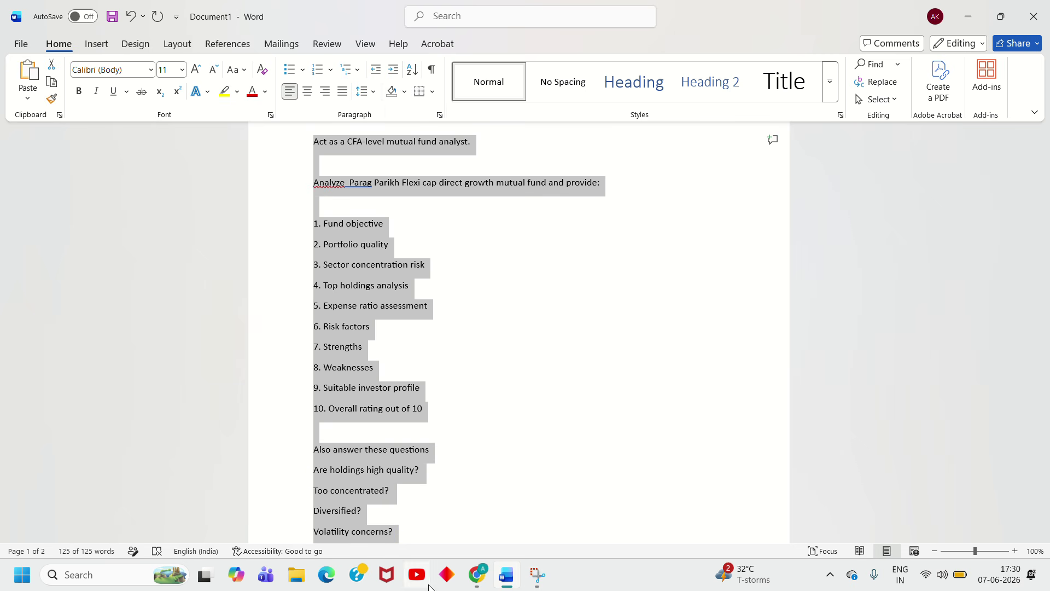
Switch to Chrome, search Google for "claude ai free" in a new tab, and open Claude.
{"action": "mouse_move", "coordinate": [478, 575]}
{"action": "left_click", "coordinate": [418, 492]}
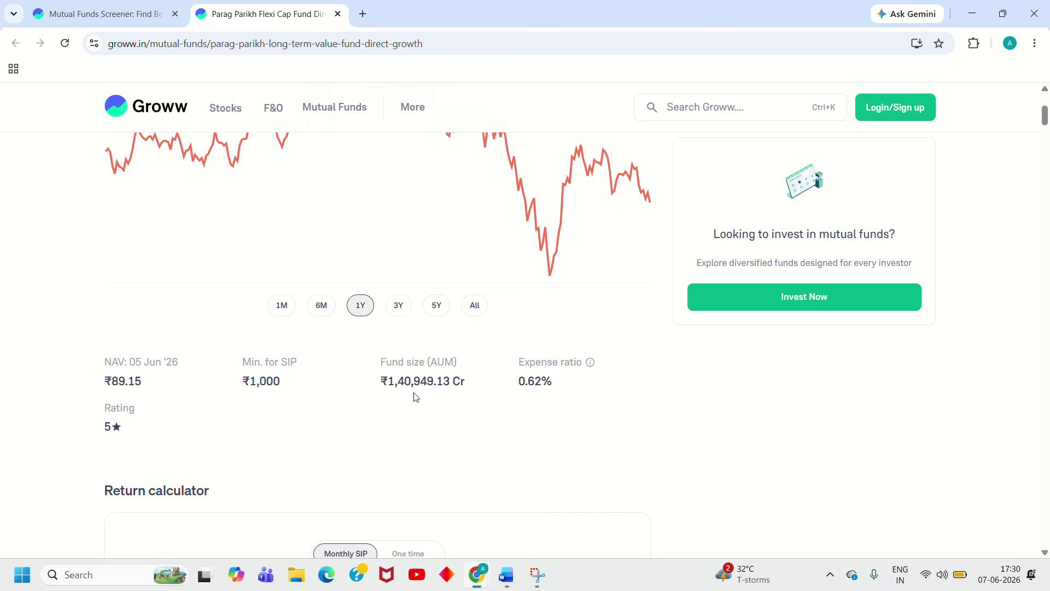
{"action": "left_click", "coordinate": [363, 14]}
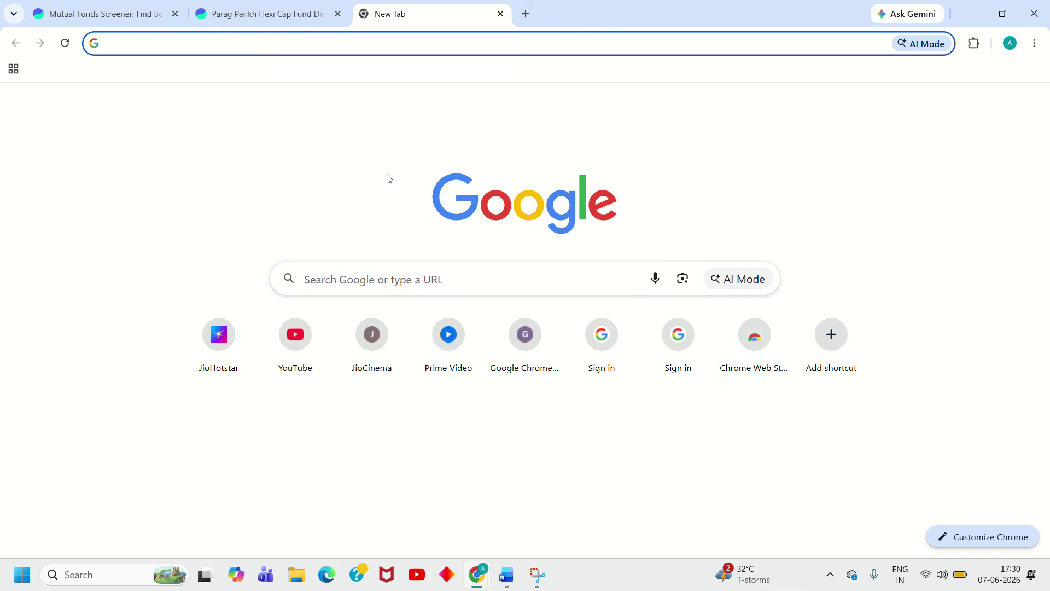
{"action": "left_click", "coordinate": [381, 277]}
{"action": "type", "text": "claude ai free"}
{"action": "key", "text": "Return"}
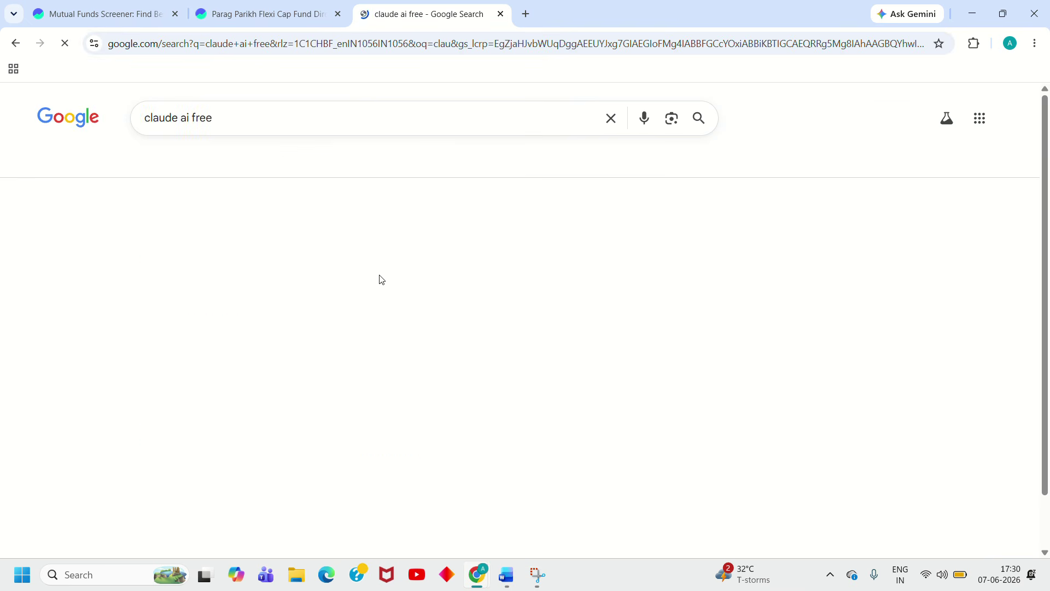
{"action": "left_click", "coordinate": [213, 244]}
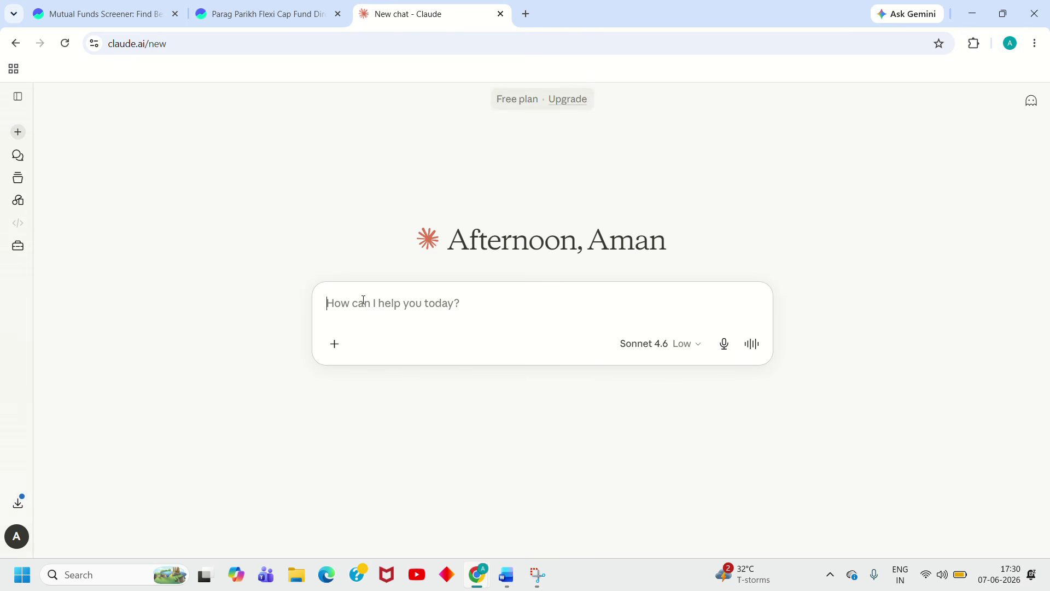
Paste the copied analysis prompt into a new Claude chat and check it from start to end.
{"action": "key", "text": "ctrl+v"}
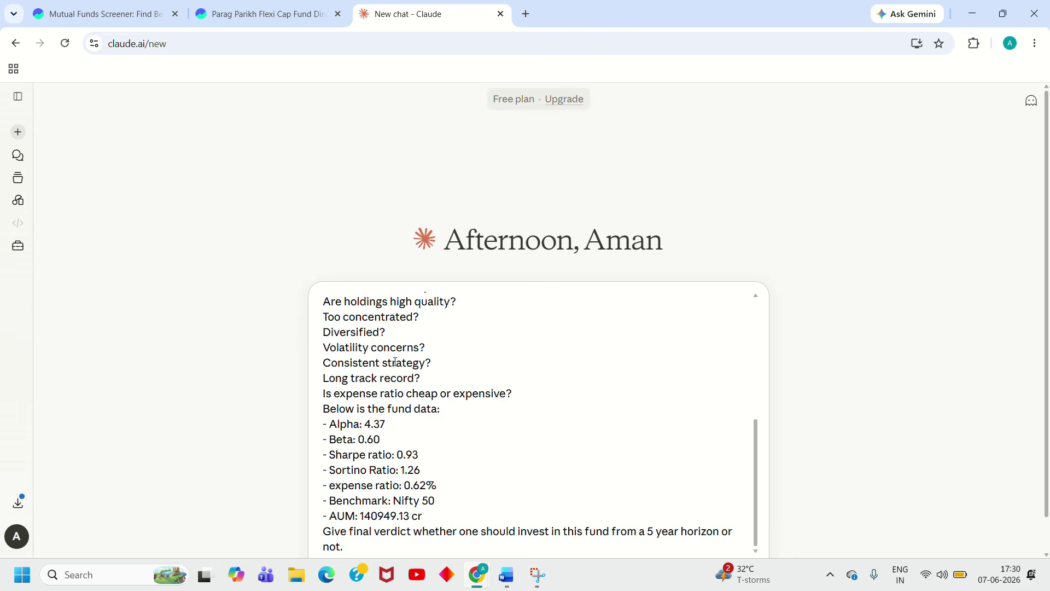
{"action": "scroll", "coordinate": [395, 362], "scroll_direction": "up", "scroll_amount": 5}
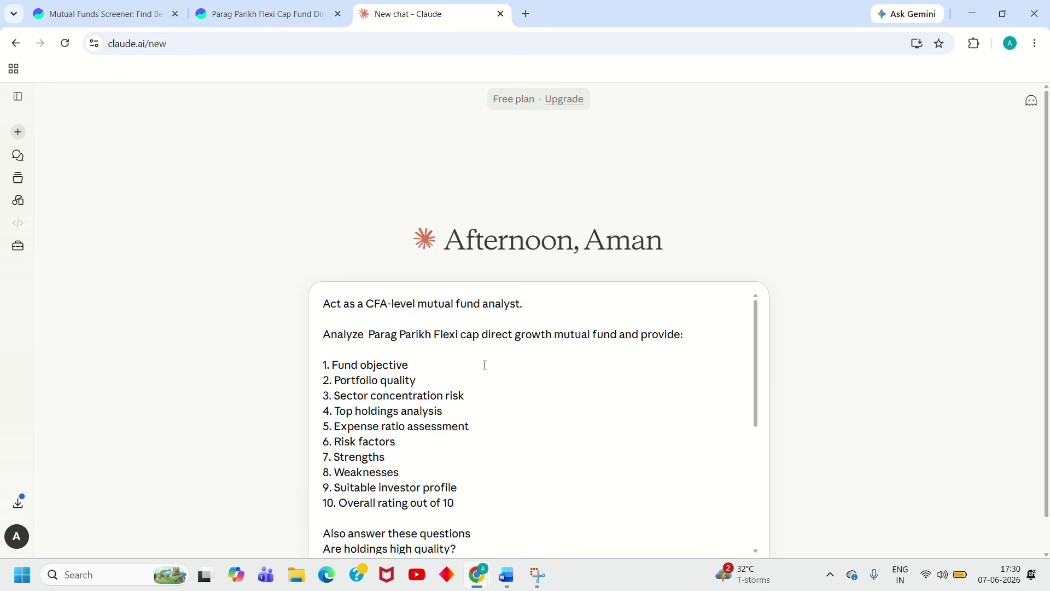
{"action": "scroll", "coordinate": [500, 370], "scroll_direction": "down", "scroll_amount": 5}
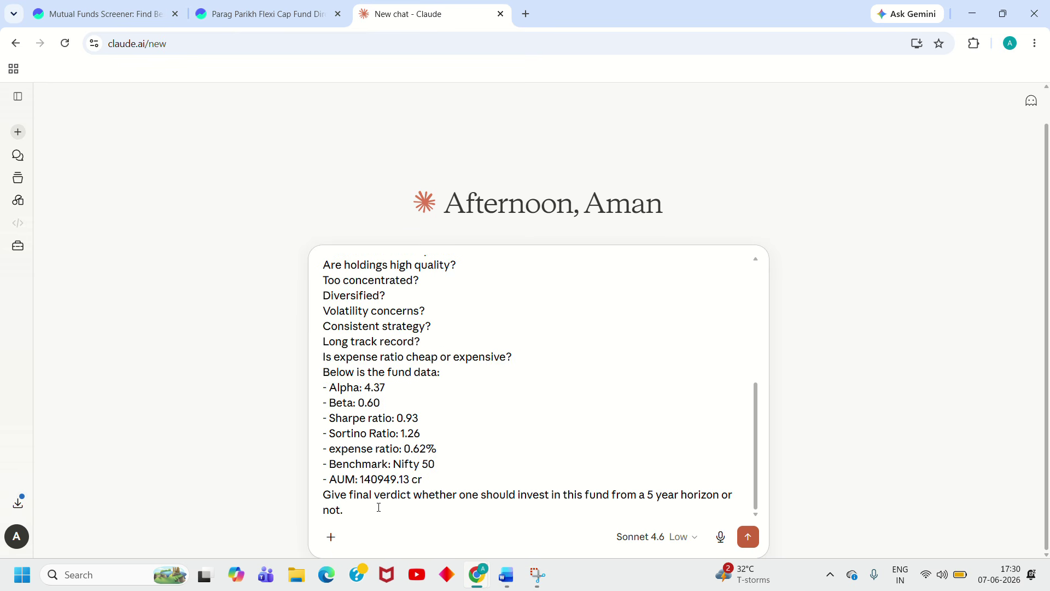
{"action": "scroll", "coordinate": [378, 508], "scroll_direction": "up", "scroll_amount": 5}
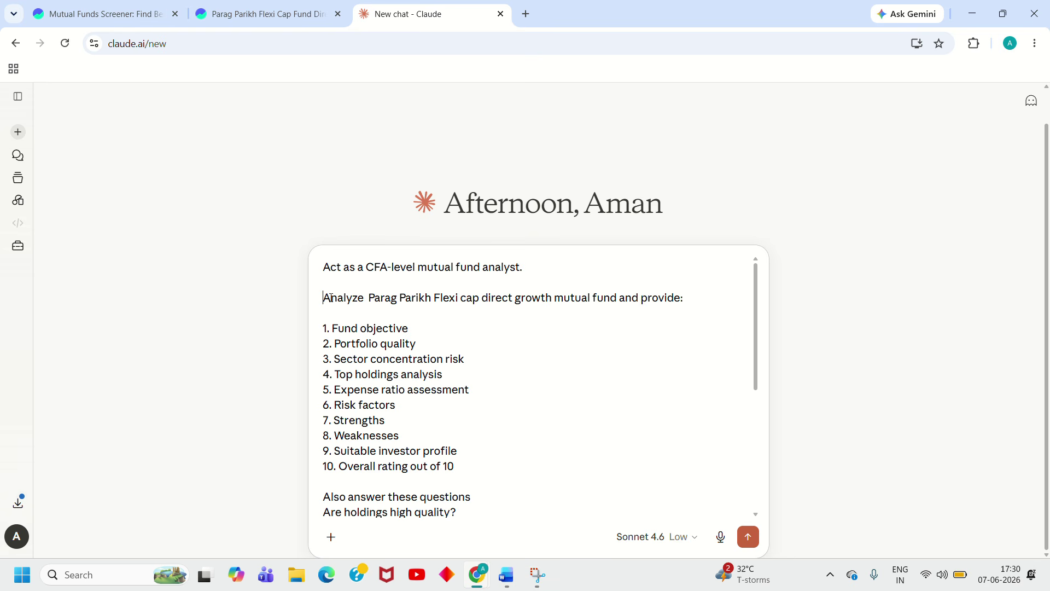
Insert "Graphically" before "Analyze" in the pasted prompt and submit it to Claude.
{"action": "type", "text": "Graphicall"}
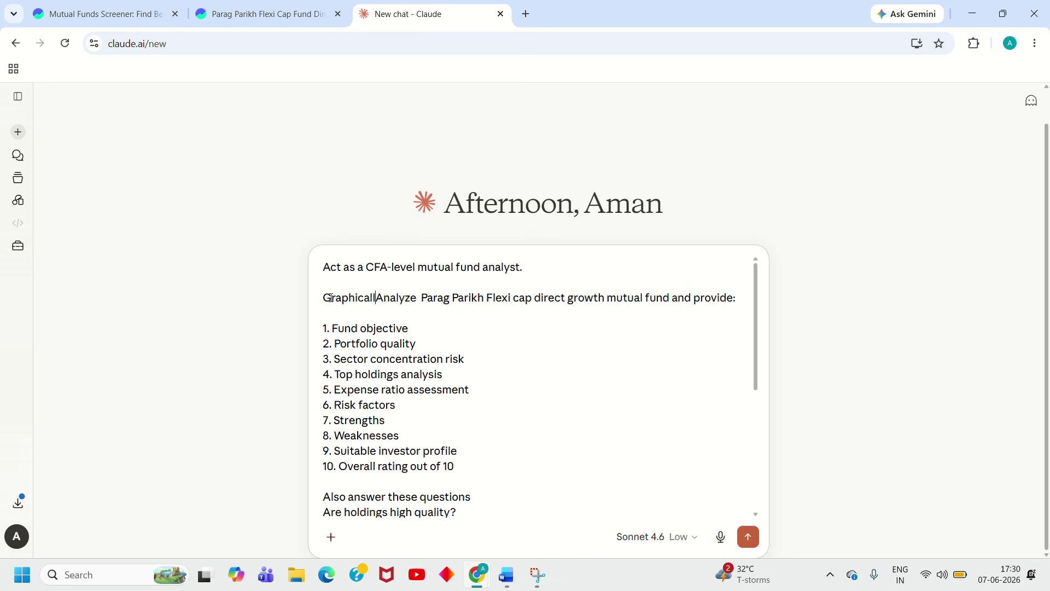
{"action": "type", "text": "y"}
{"action": "key", "text": "Return"}
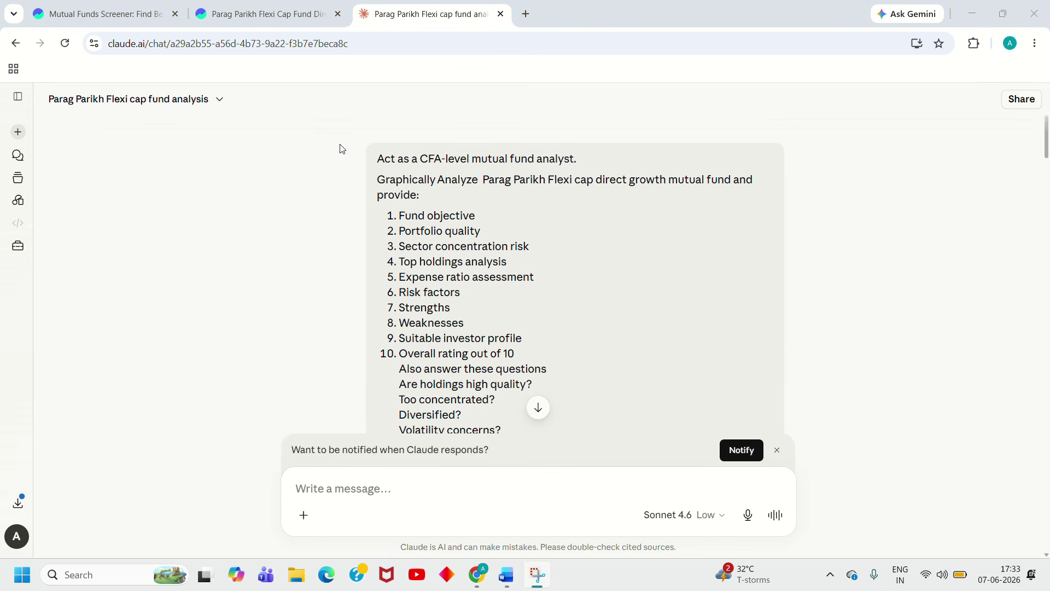
Review the key metrics, risk-return scorecard and sector allocation in Claude's fund analysis, comparing them with the submitted prompt.
{"action": "scroll", "coordinate": [340, 149], "scroll_direction": "down", "scroll_amount": 10}
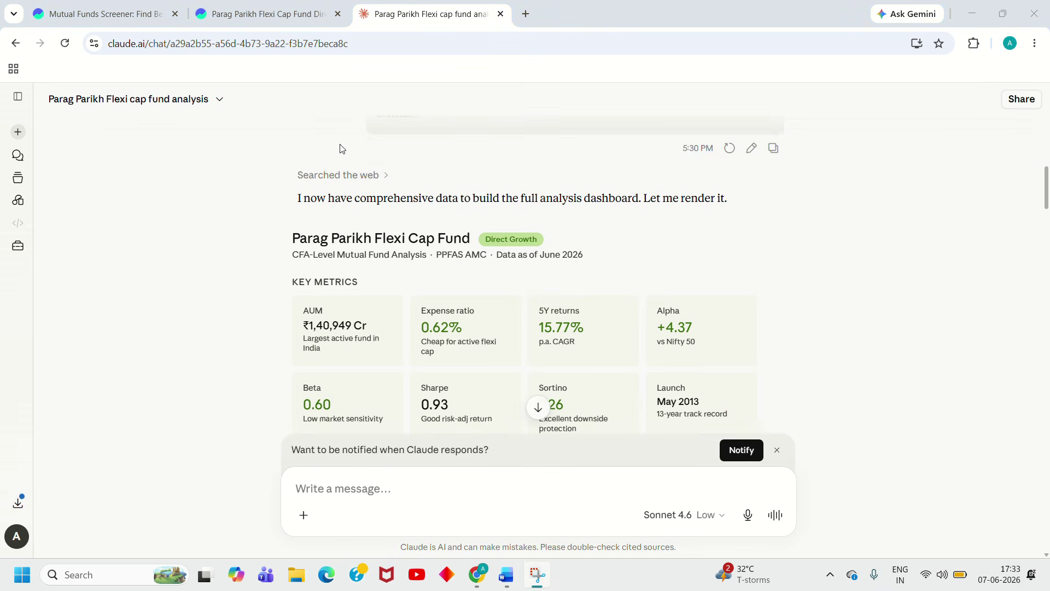
{"action": "scroll", "coordinate": [319, 278], "scroll_direction": "down", "scroll_amount": 1}
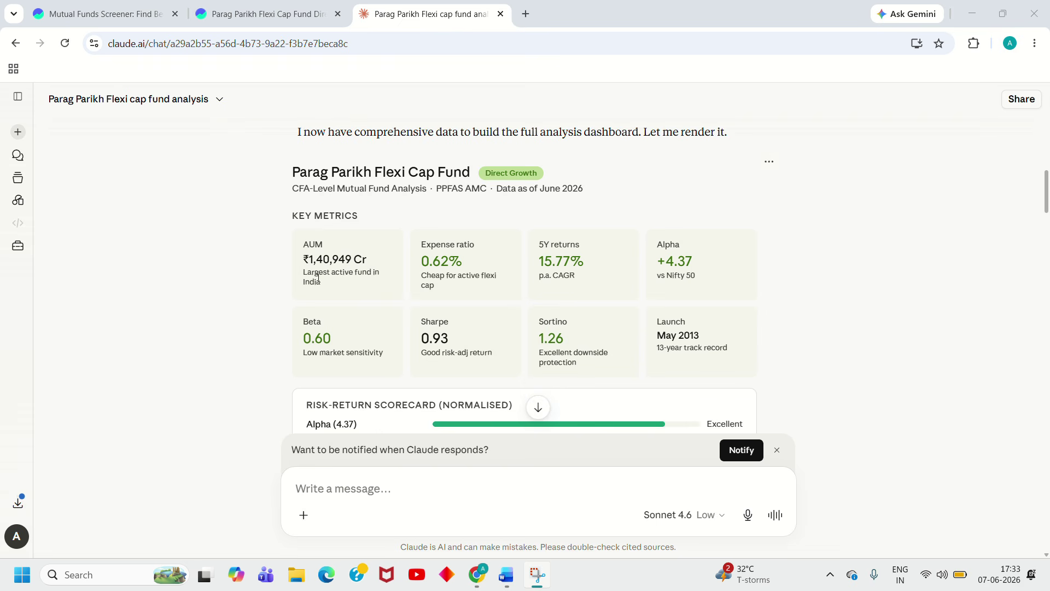
{"action": "scroll", "coordinate": [318, 278], "scroll_direction": "down", "scroll_amount": 5}
{"action": "scroll", "coordinate": [318, 278], "scroll_direction": "up", "scroll_amount": 15}
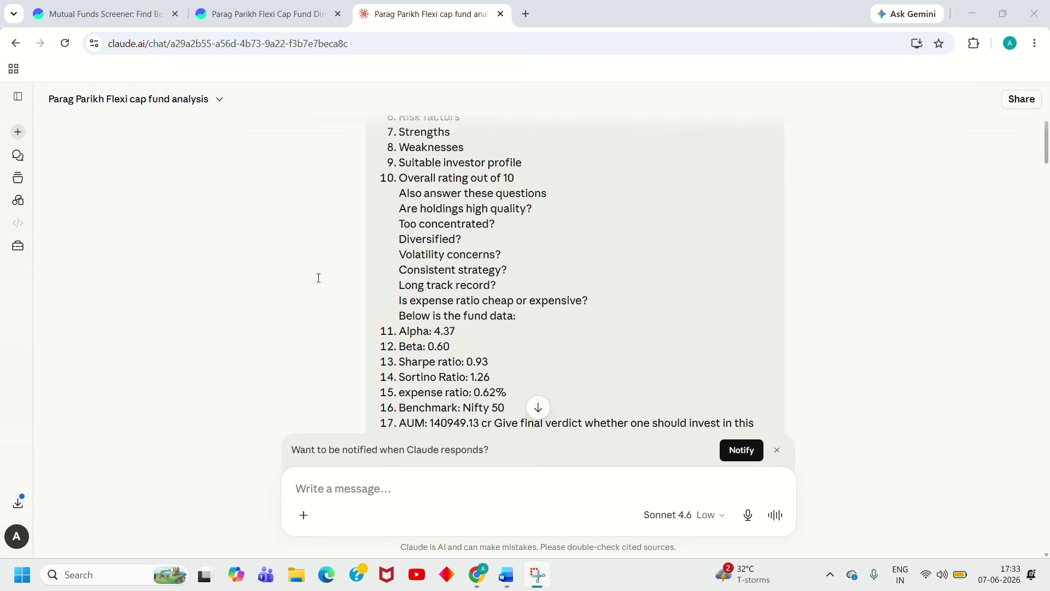
{"action": "scroll", "coordinate": [317, 315], "scroll_direction": "down", "scroll_amount": 15}
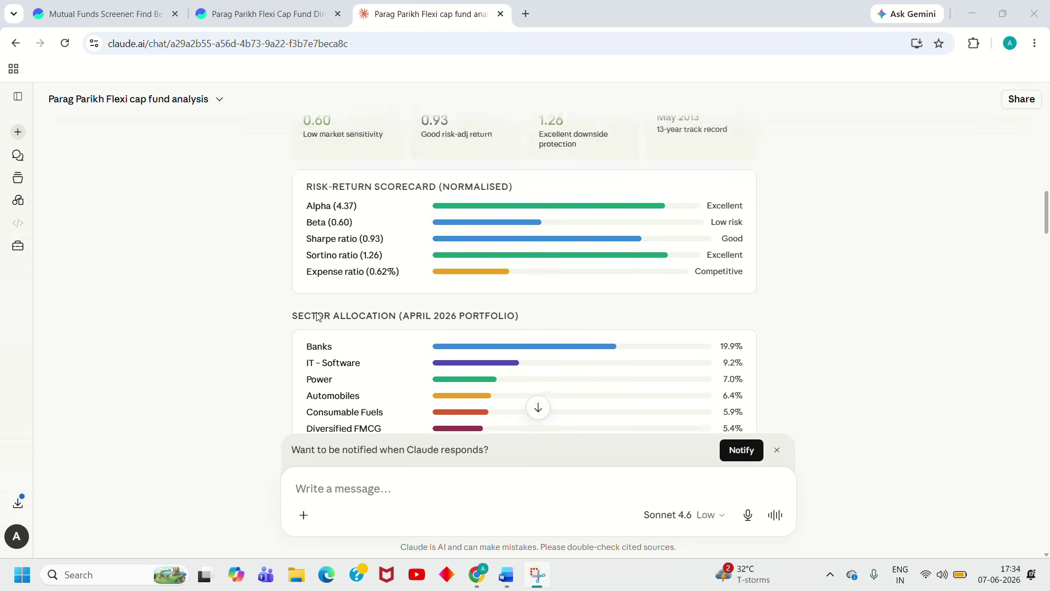
{"action": "scroll", "coordinate": [281, 398], "scroll_direction": "down", "scroll_amount": 4}
{"action": "scroll", "coordinate": [281, 398], "scroll_direction": "up", "scroll_amount": 10}
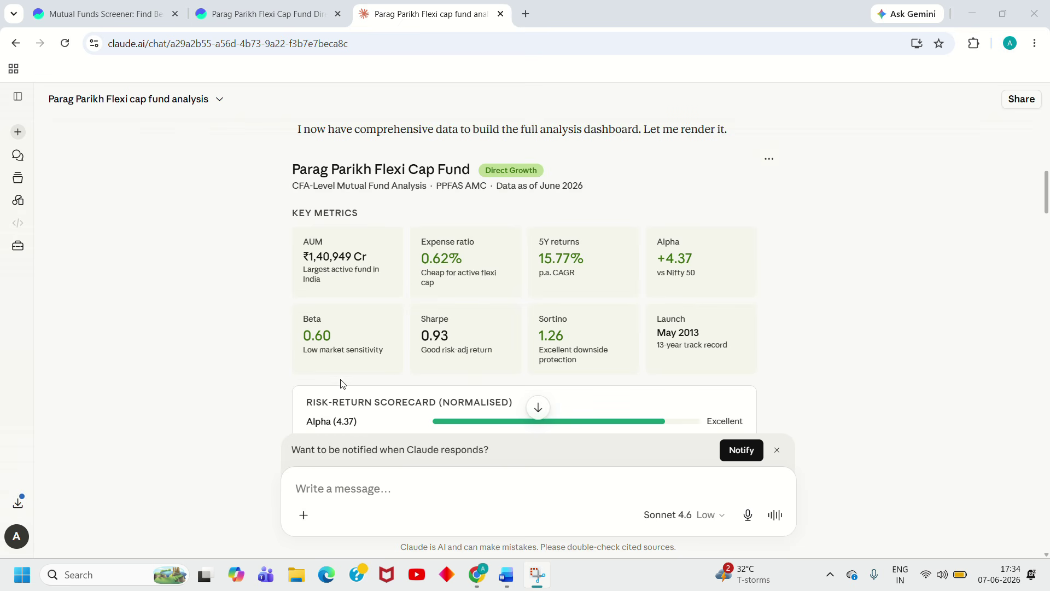
{"action": "scroll", "coordinate": [406, 391], "scroll_direction": "down", "scroll_amount": 3}
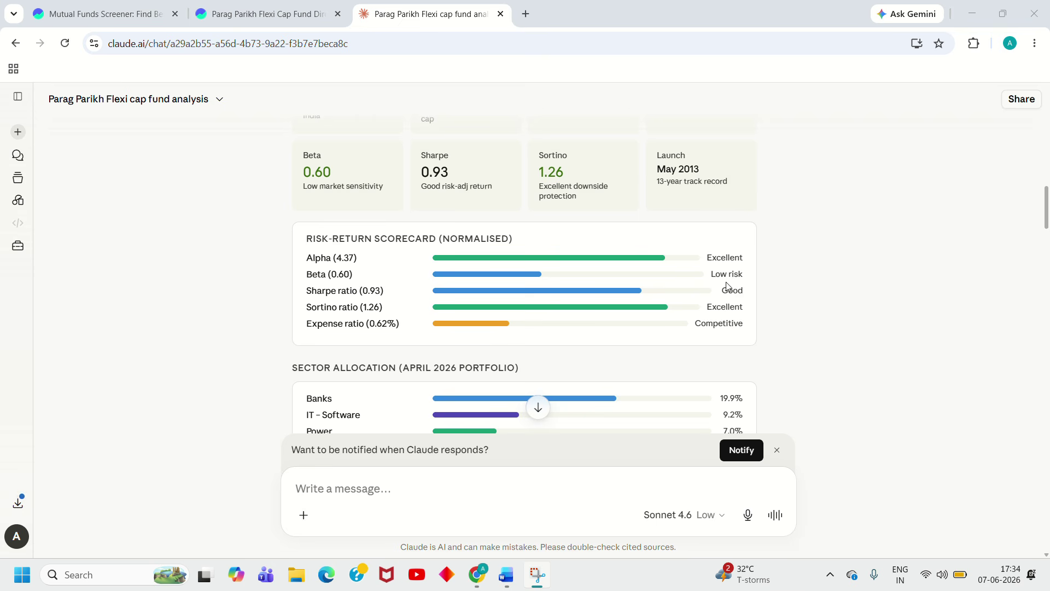
{"action": "scroll", "coordinate": [715, 296], "scroll_direction": "down", "scroll_amount": 1}
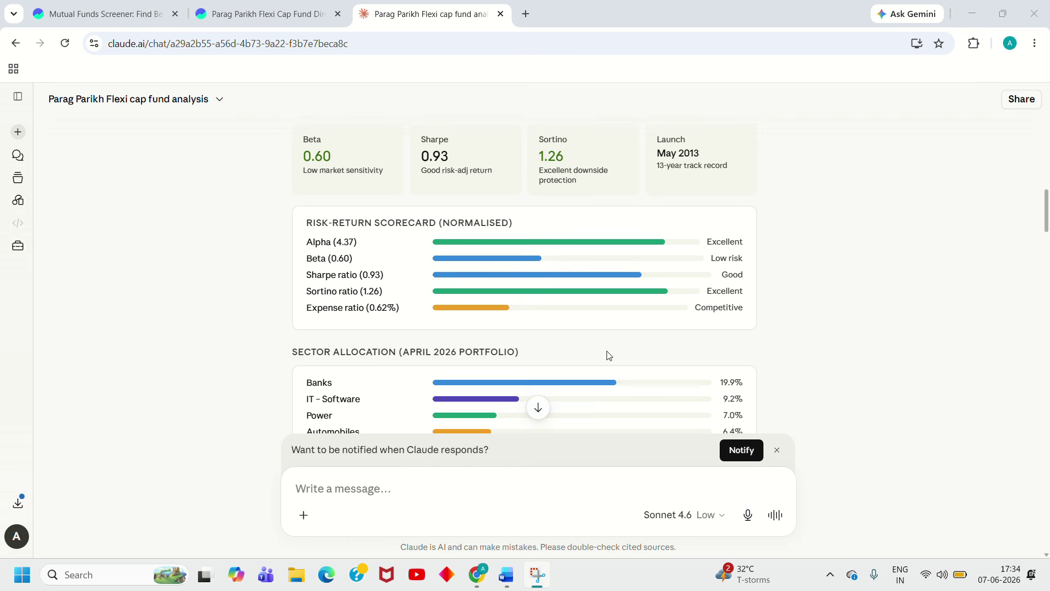
{"action": "scroll", "coordinate": [607, 355], "scroll_direction": "down", "scroll_amount": 1}
{"action": "scroll", "coordinate": [735, 284], "scroll_direction": "down", "scroll_amount": 5}
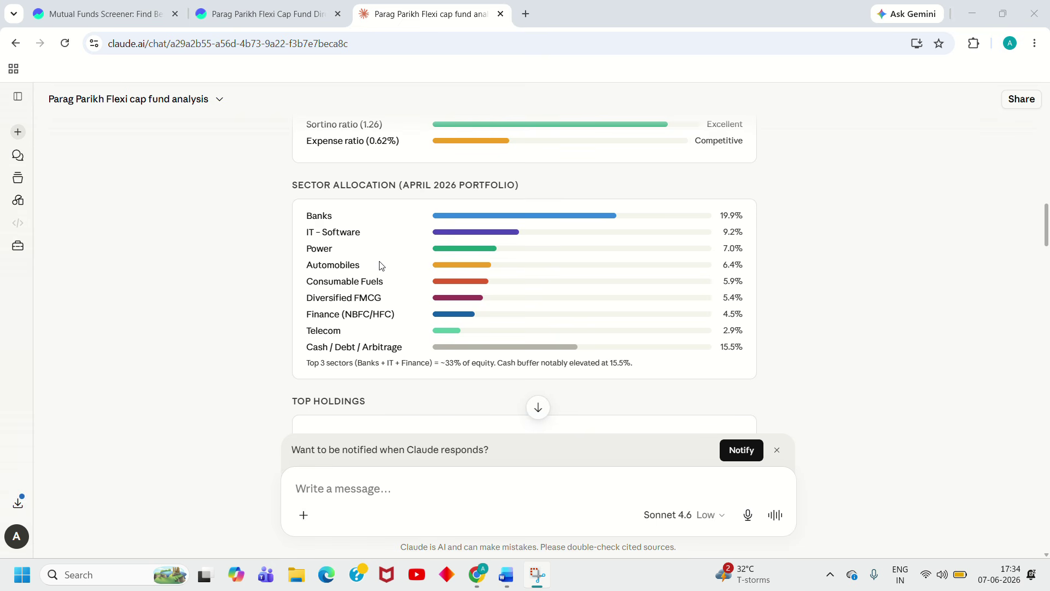
Review the fund's top holdings and the analyst Q&A verdicts in Claude's analysis.
{"action": "scroll", "coordinate": [459, 358], "scroll_direction": "down", "scroll_amount": 5}
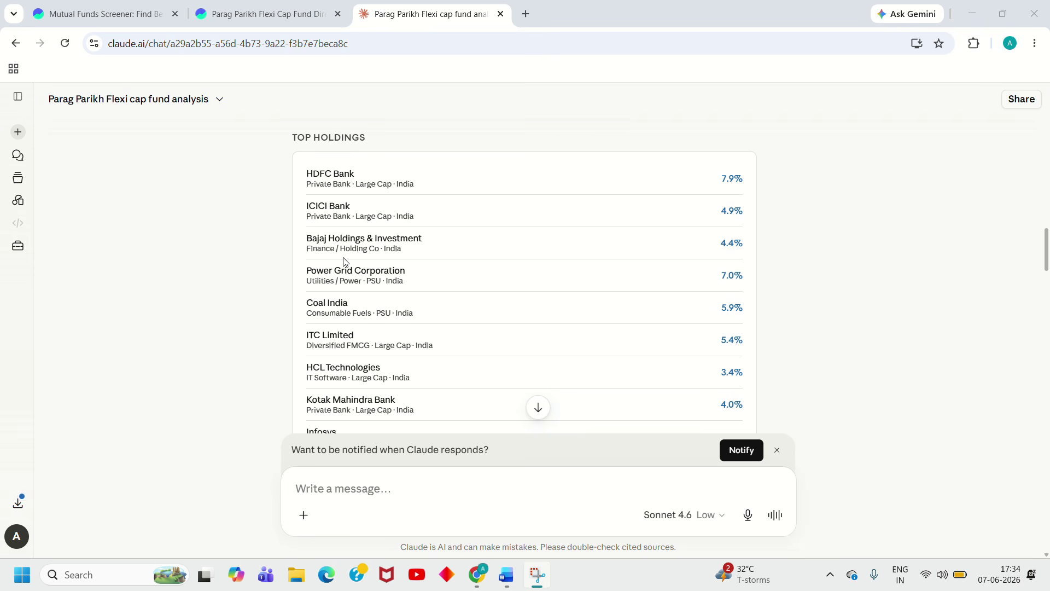
{"action": "scroll", "coordinate": [336, 316], "scroll_direction": "down", "scroll_amount": 2}
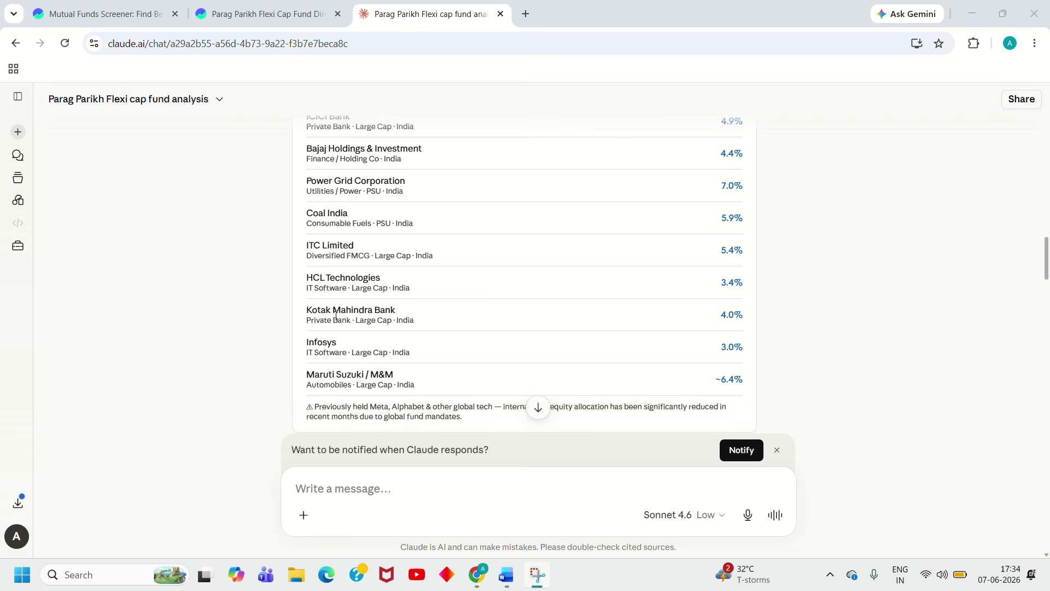
{"action": "scroll", "coordinate": [274, 331], "scroll_direction": "down", "scroll_amount": 6}
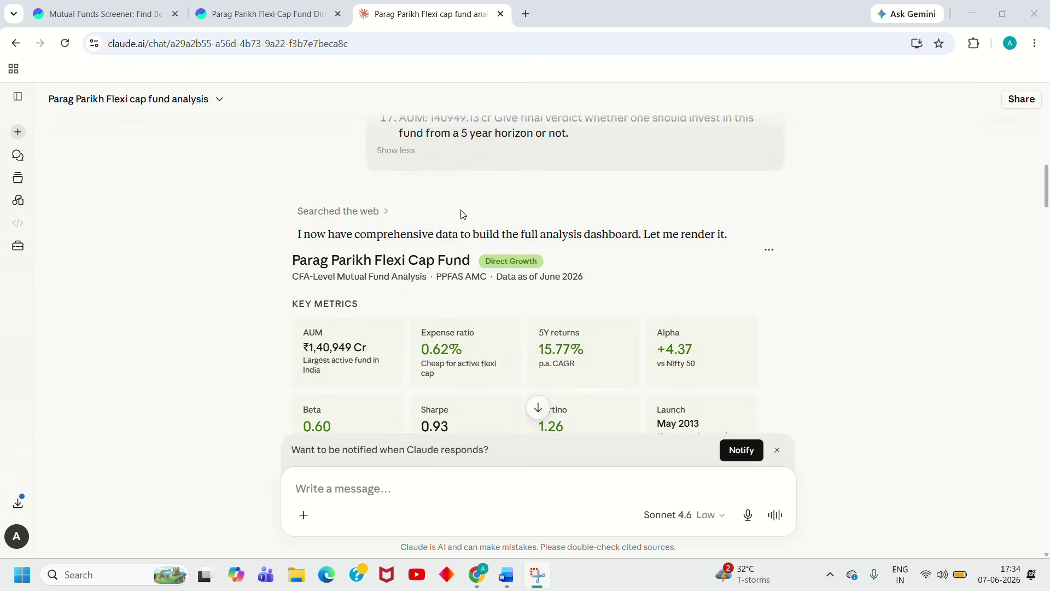
{"action": "scroll", "coordinate": [461, 213], "scroll_direction": "down", "scroll_amount": 2}
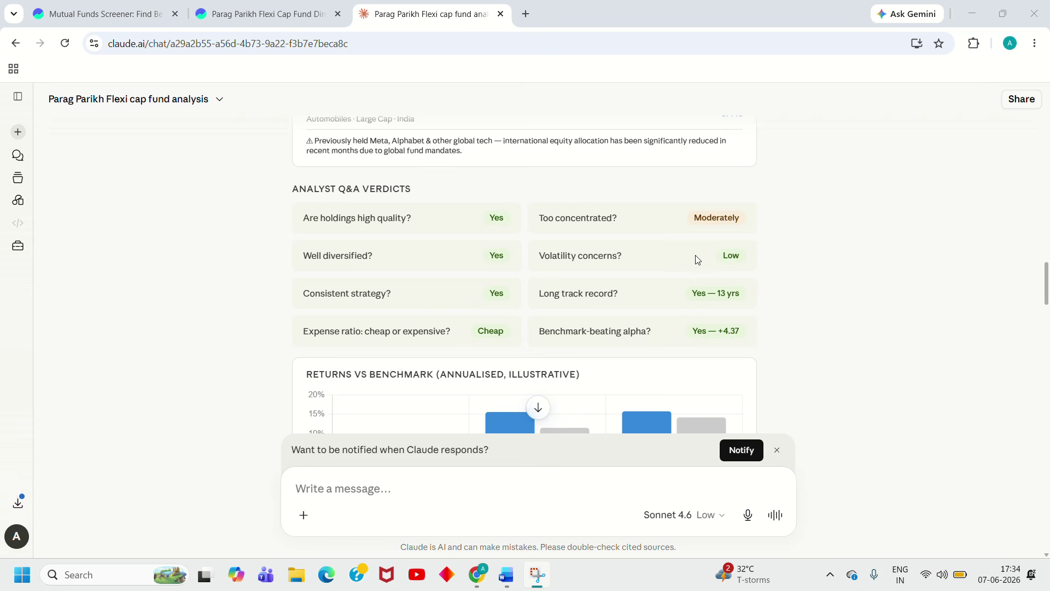
{"action": "scroll", "coordinate": [682, 306], "scroll_direction": "down", "scroll_amount": 1}
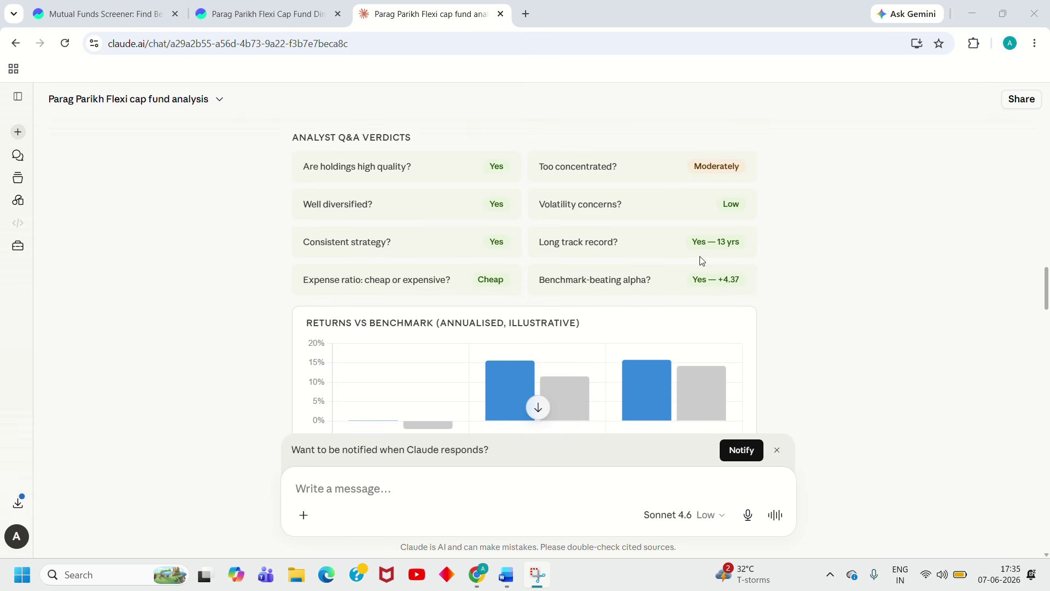
{"action": "scroll", "coordinate": [661, 289], "scroll_direction": "down", "scroll_amount": 1}
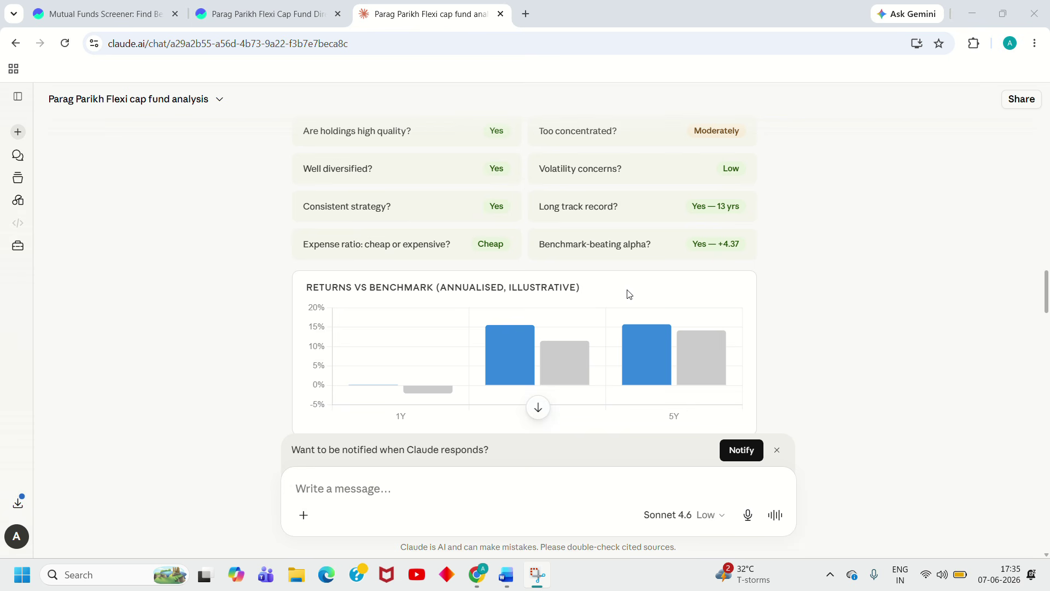
Inspect the fund and Nifty 50 bars in the returns versus benchmark chart across the 1Y, 3Y and 5Y periods.
{"action": "scroll", "coordinate": [628, 294], "scroll_direction": "down", "scroll_amount": 3}
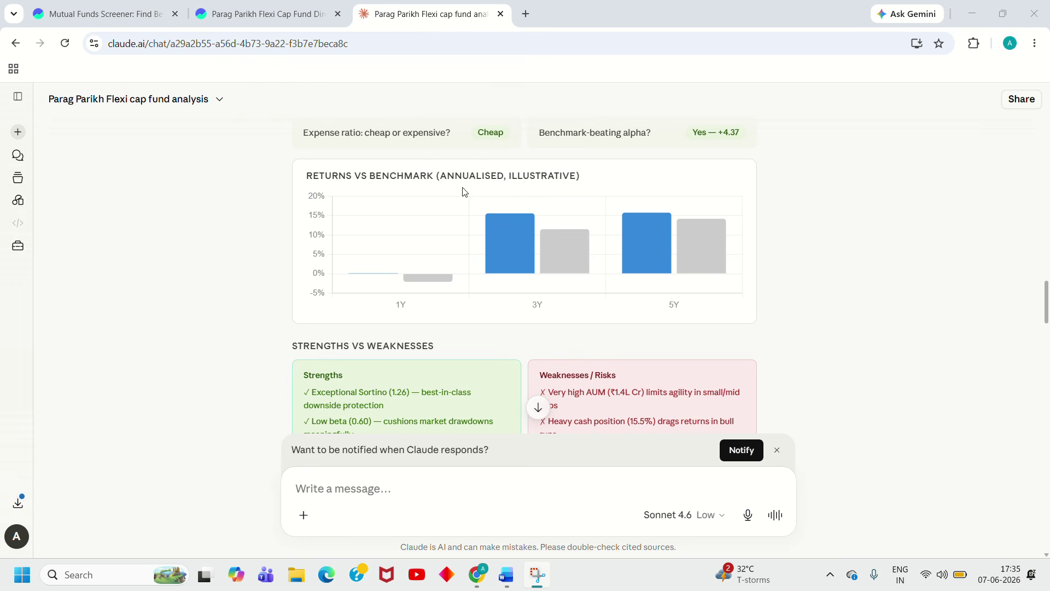
{"action": "mouse_move", "coordinate": [510, 225]}
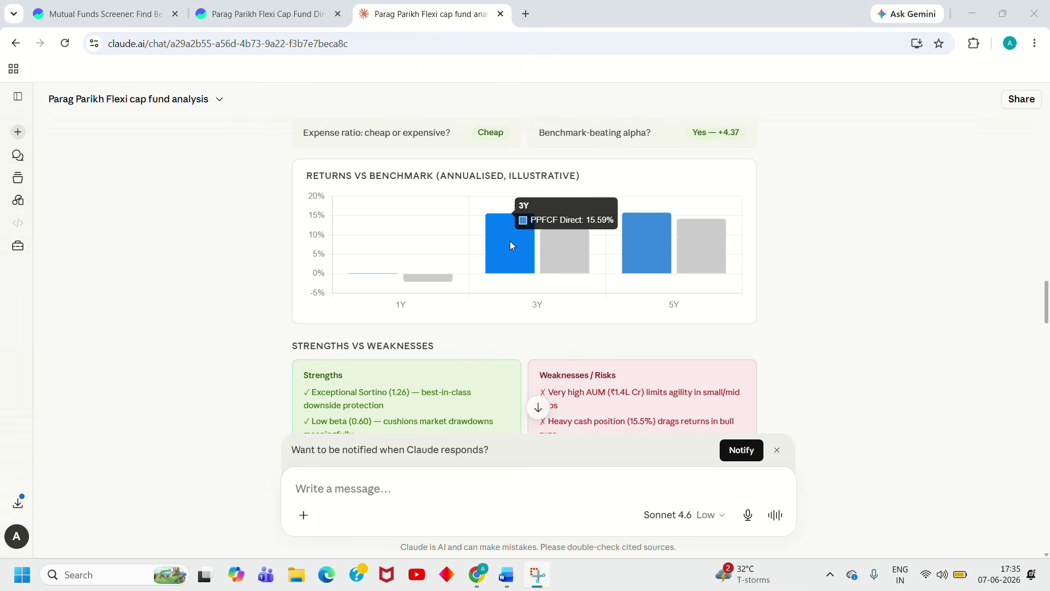
{"action": "mouse_move", "coordinate": [557, 243]}
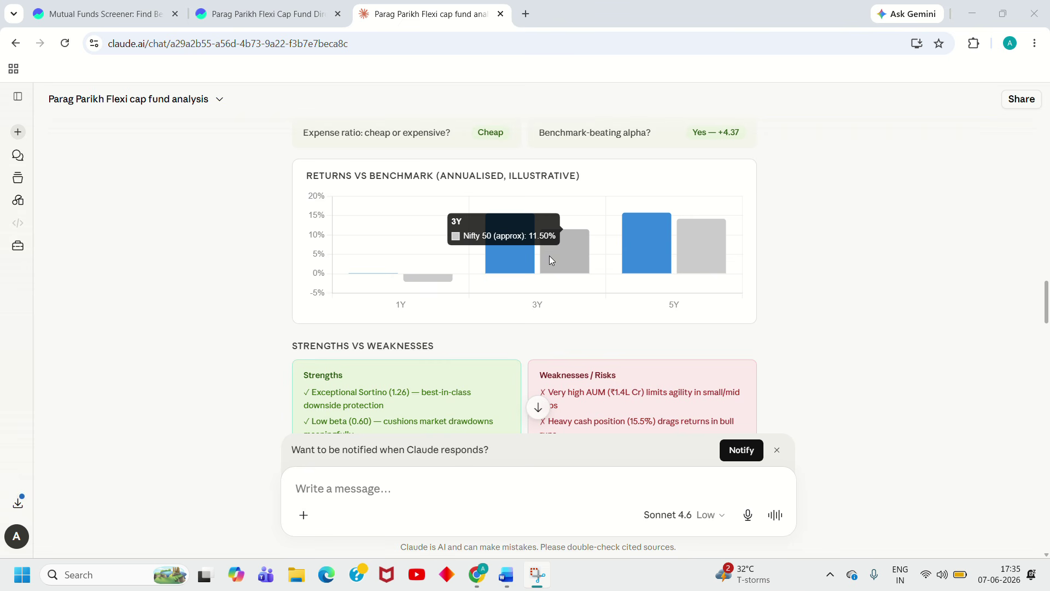
{"action": "mouse_move", "coordinate": [672, 262]}
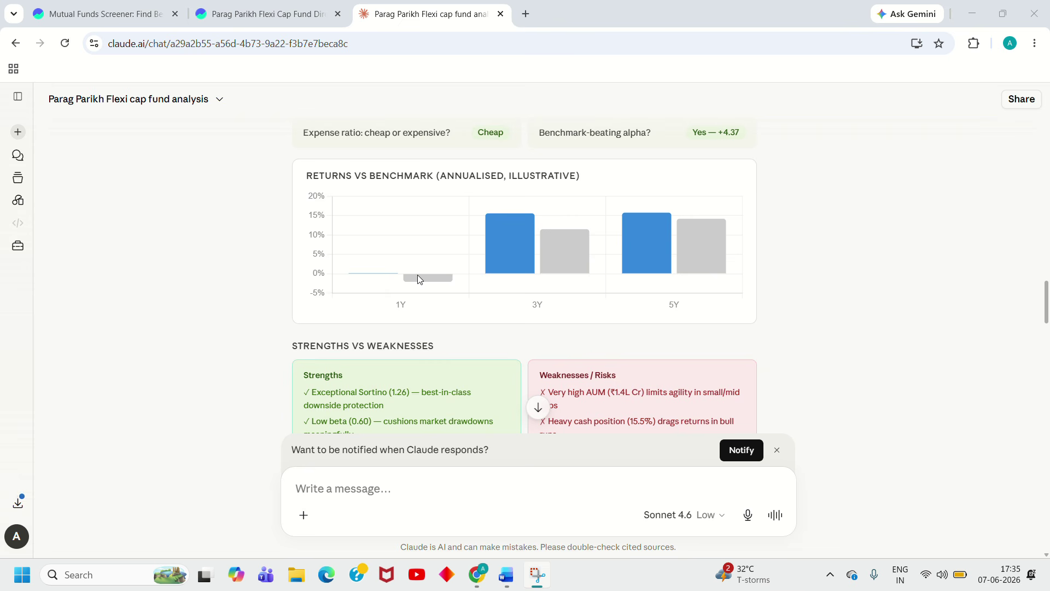
{"action": "mouse_move", "coordinate": [436, 276]}
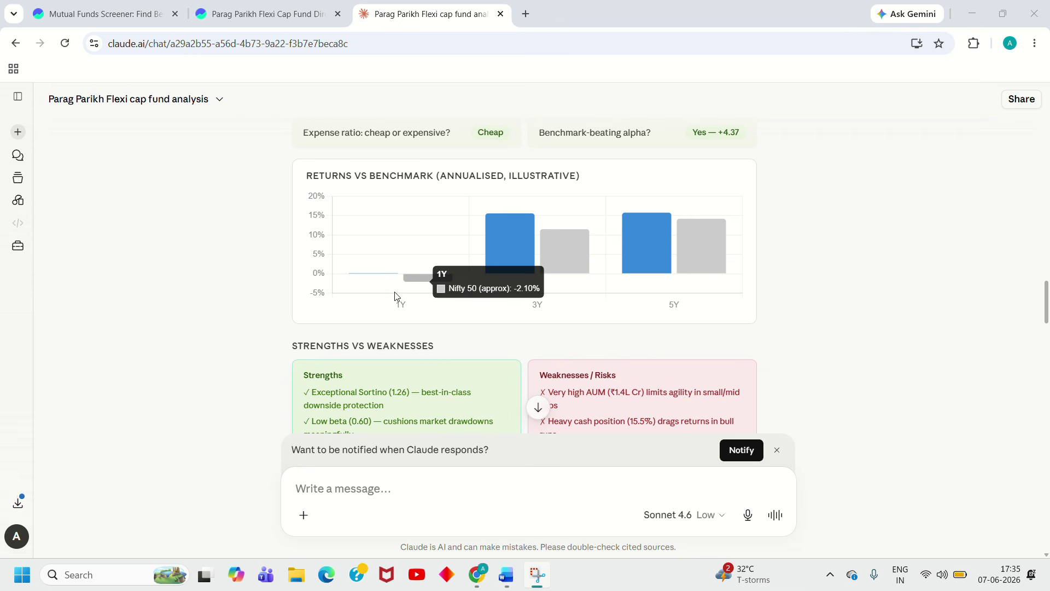
Read the fund's strengths and compare them with its weaknesses and risks.
{"action": "scroll", "coordinate": [219, 357], "scroll_direction": "down", "scroll_amount": 2}
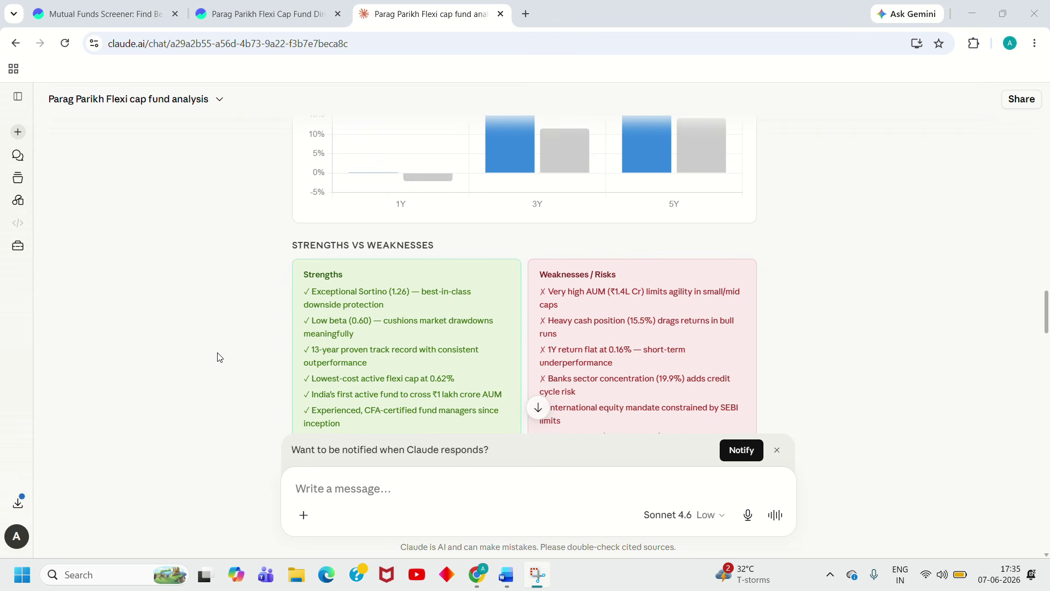
{"action": "scroll", "coordinate": [219, 357], "scroll_direction": "down", "scroll_amount": 1}
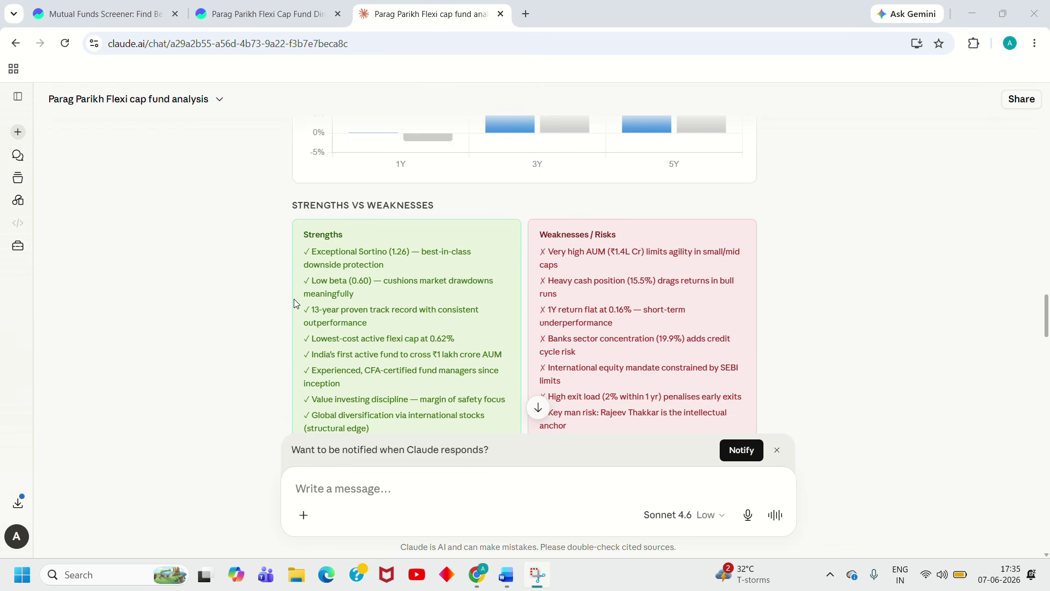
{"action": "scroll", "coordinate": [290, 308], "scroll_direction": "down", "scroll_amount": 1}
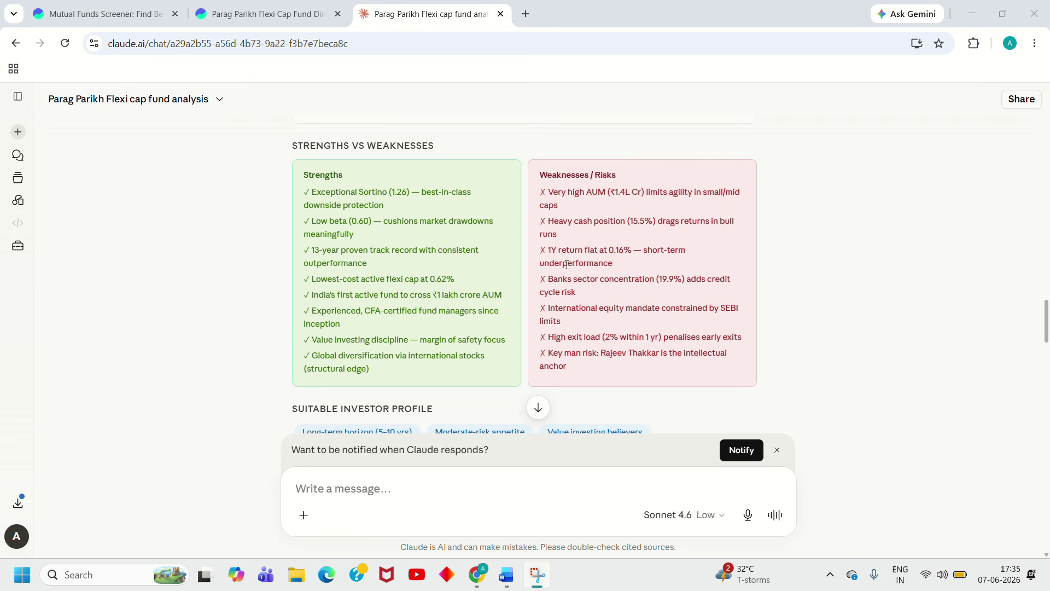
{"action": "scroll", "coordinate": [522, 282], "scroll_direction": "down", "scroll_amount": 1}
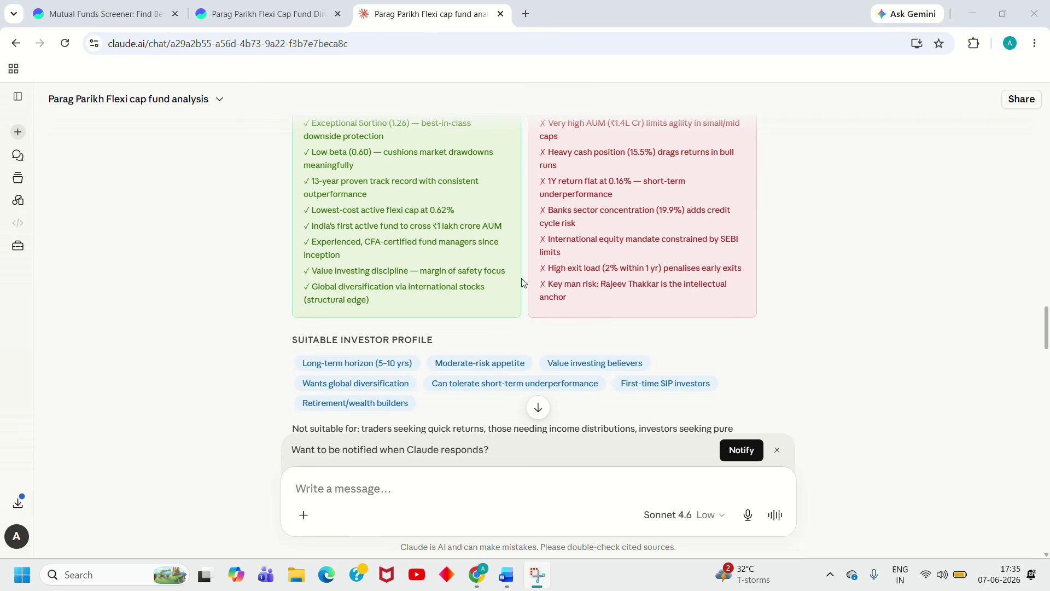
{"action": "scroll", "coordinate": [605, 194], "scroll_direction": "up", "scroll_amount": 2}
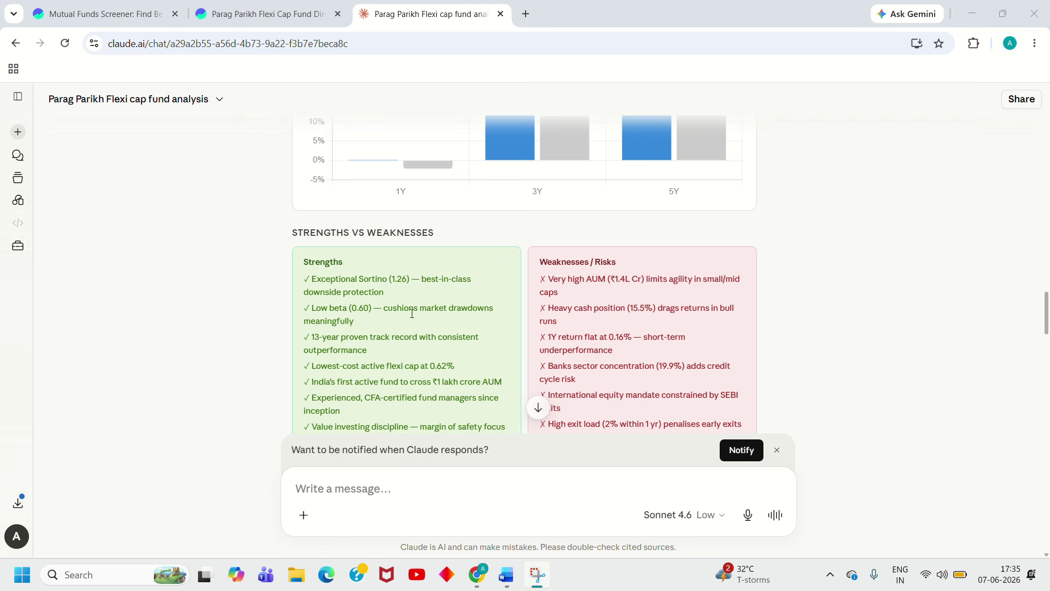
Examine the suitable investor profile, the overall analyst rating and the final verdict for a 5-year horizon.
{"action": "scroll", "coordinate": [405, 295], "scroll_direction": "down", "scroll_amount": 4}
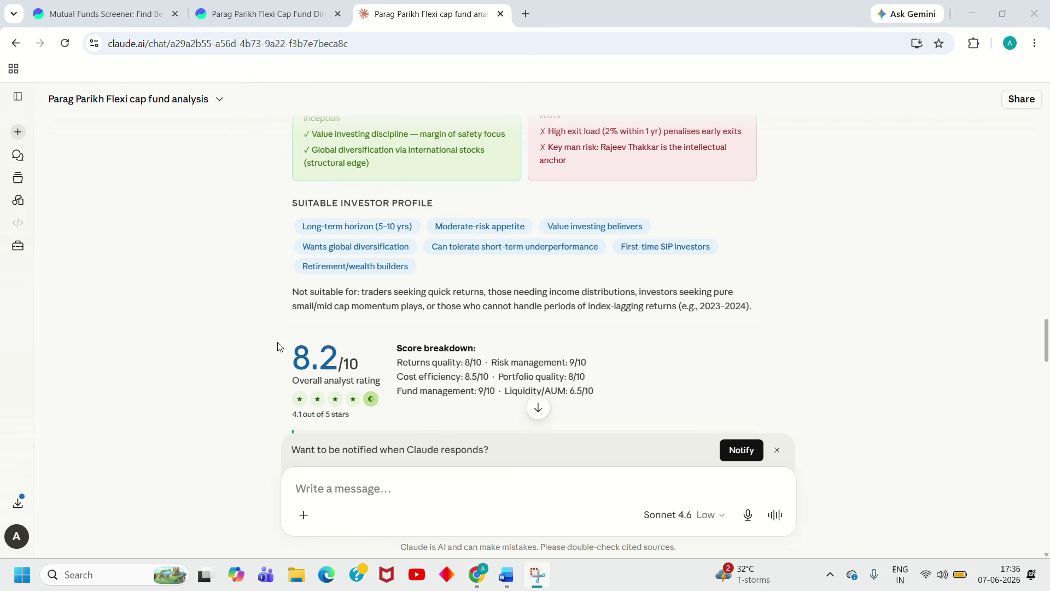
{"action": "scroll", "coordinate": [361, 384], "scroll_direction": "down", "scroll_amount": 1}
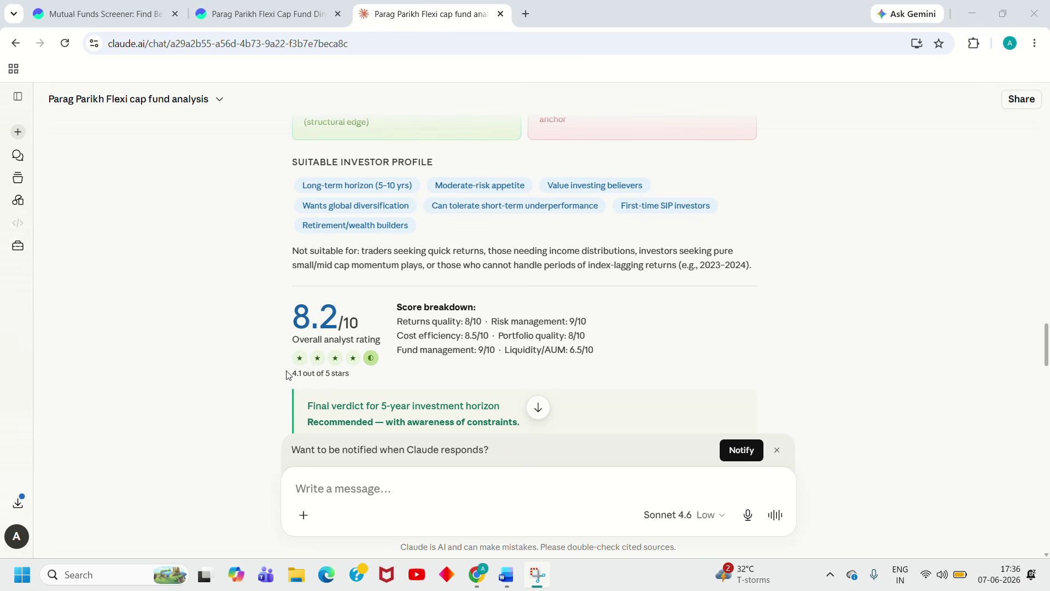
{"action": "scroll", "coordinate": [262, 383], "scroll_direction": "down", "scroll_amount": 3}
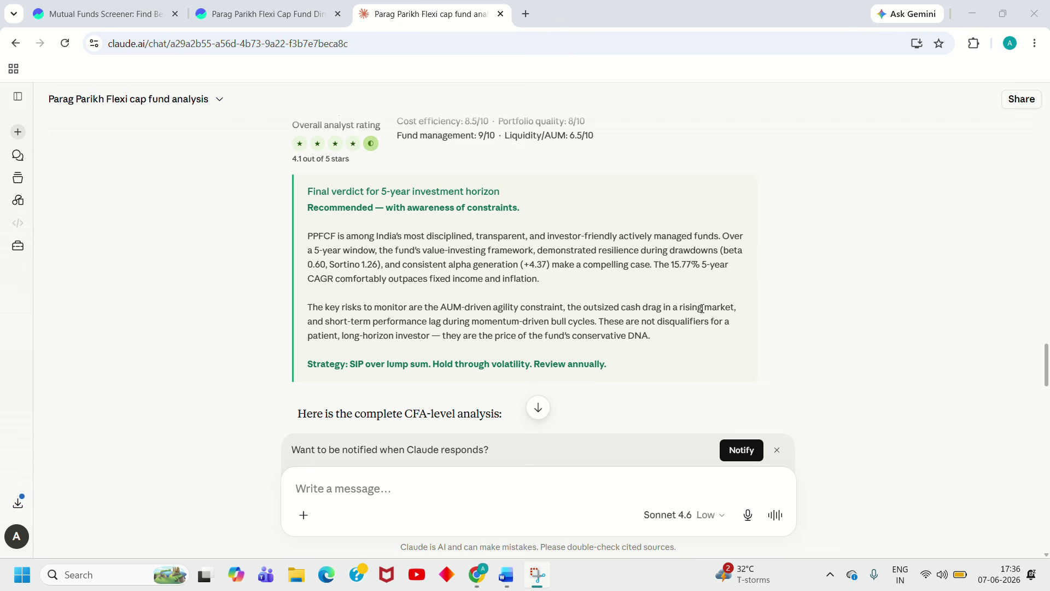
{"action": "scroll", "coordinate": [411, 352], "scroll_direction": "down", "scroll_amount": 1}
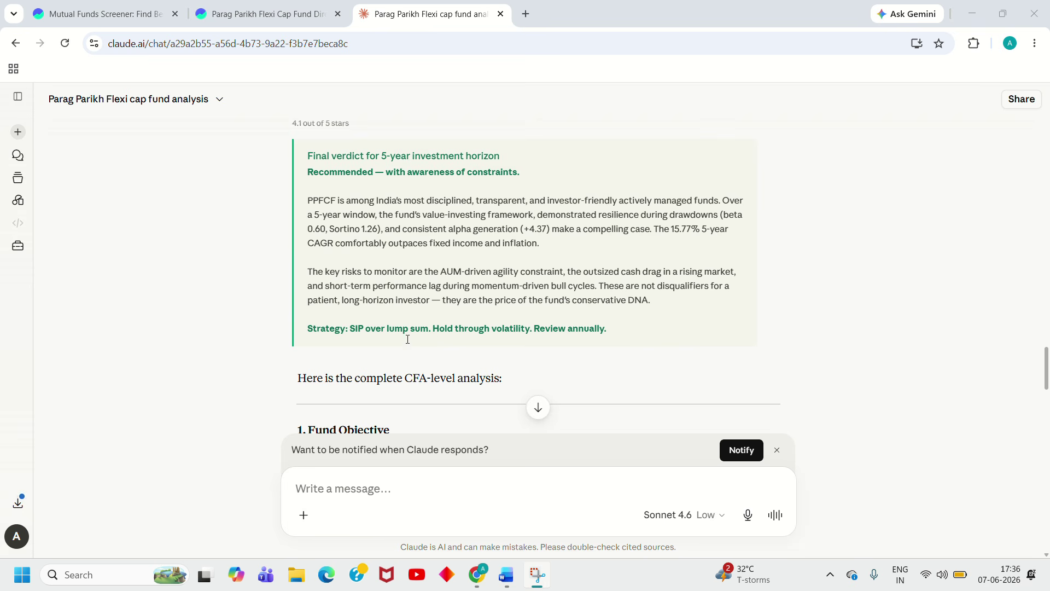
Read through the written CFA-level analysis from the fund objective to the final 5-year verdict.
{"action": "scroll", "coordinate": [224, 375], "scroll_direction": "down", "scroll_amount": 3}
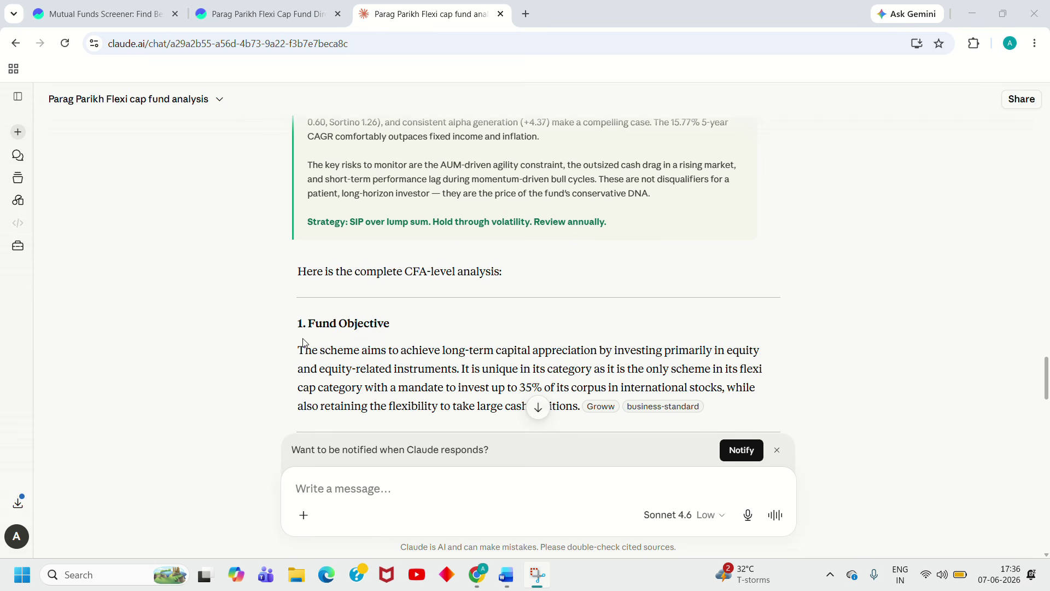
{"action": "scroll", "coordinate": [302, 327], "scroll_direction": "down", "scroll_amount": 1}
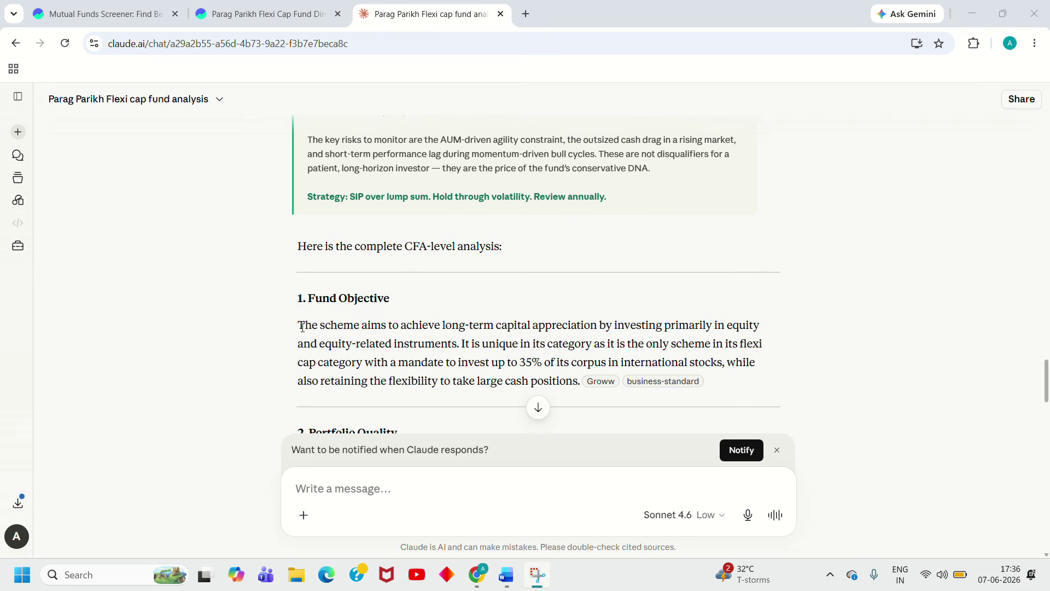
{"action": "scroll", "coordinate": [303, 327], "scroll_direction": "down", "scroll_amount": 2}
{"action": "scroll", "coordinate": [302, 328], "scroll_direction": "down", "scroll_amount": 3}
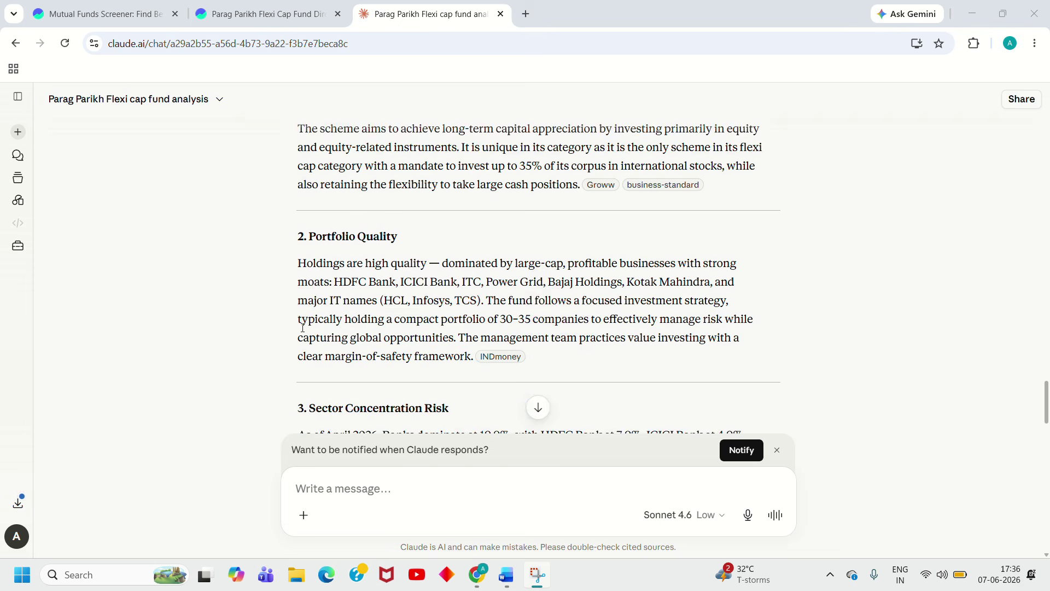
{"action": "scroll", "coordinate": [302, 337], "scroll_direction": "up", "scroll_amount": 2}
{"action": "scroll", "coordinate": [302, 340], "scroll_direction": "down", "scroll_amount": 8}
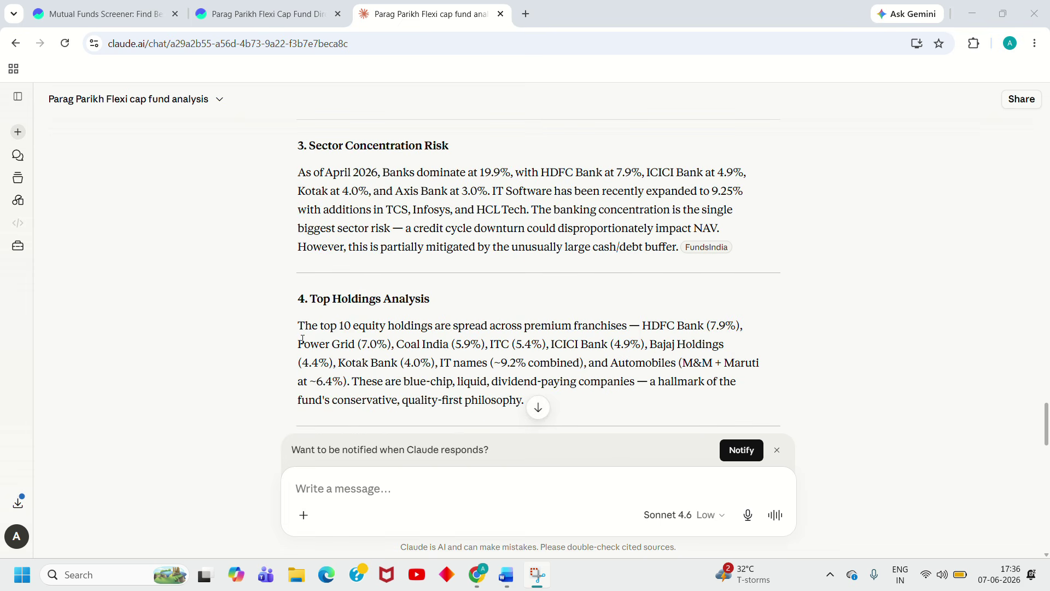
{"action": "scroll", "coordinate": [302, 339], "scroll_direction": "down", "scroll_amount": 4}
{"action": "scroll", "coordinate": [303, 339], "scroll_direction": "down", "scroll_amount": 12}
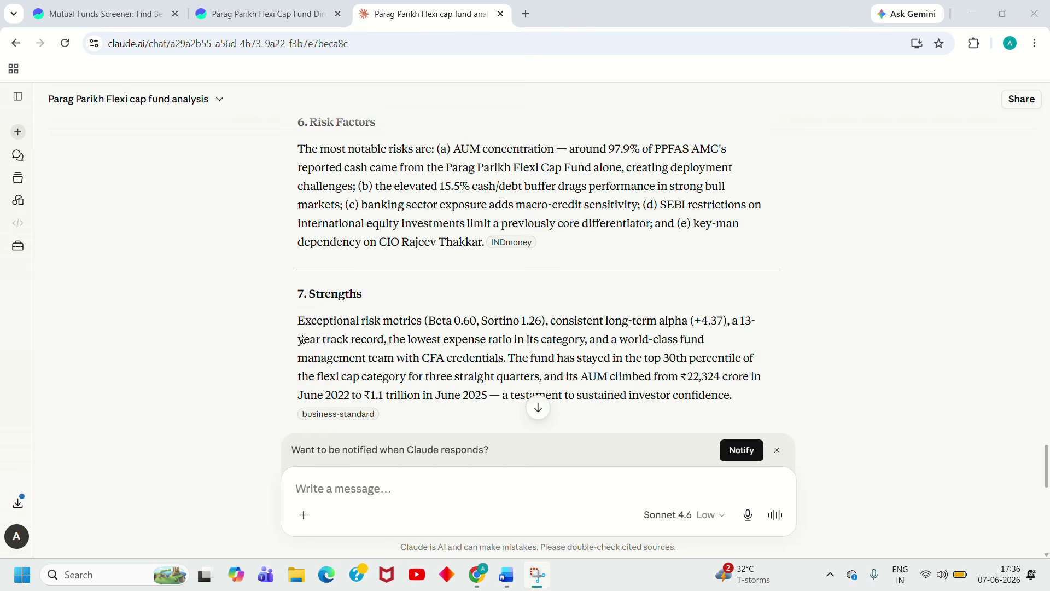
{"action": "scroll", "coordinate": [303, 339], "scroll_direction": "down", "scroll_amount": 1}
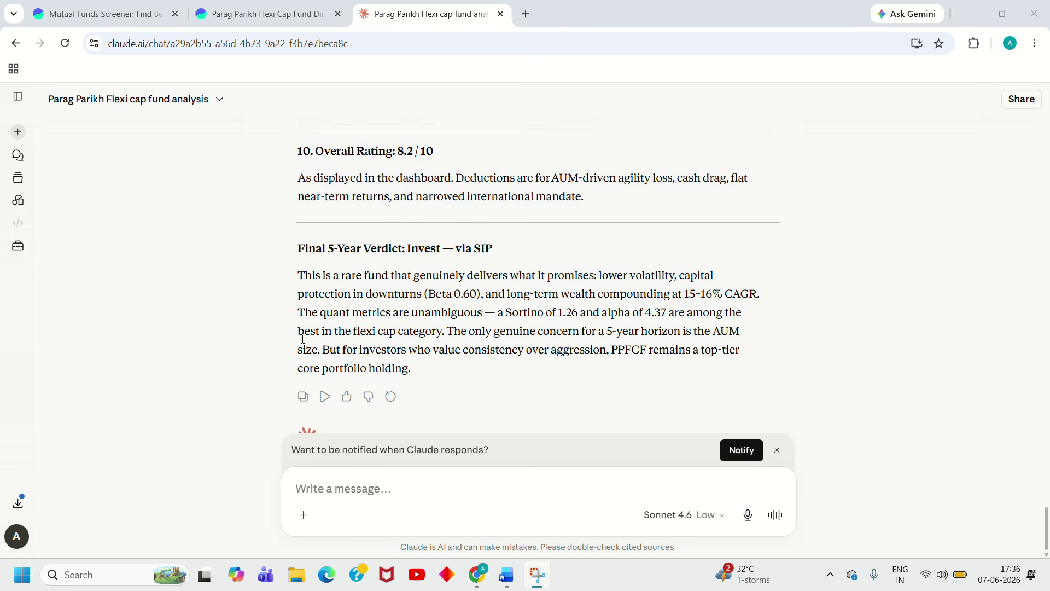
{"action": "scroll", "coordinate": [306, 257], "scroll_direction": "up", "scroll_amount": 3}
{"action": "scroll", "coordinate": [311, 171], "scroll_direction": "down", "scroll_amount": 4}
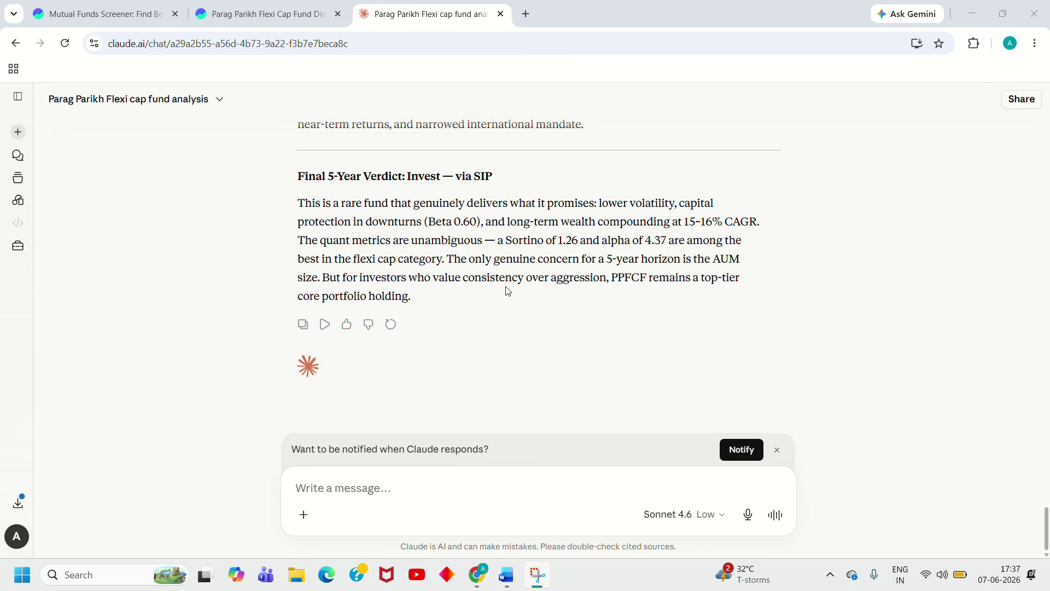
Look back through the whole analysis from the final 5-year verdict up to the risk-return scorecard.
{"action": "right_click", "coordinate": [424, 302]}
{"action": "left_click", "coordinate": [404, 298]}
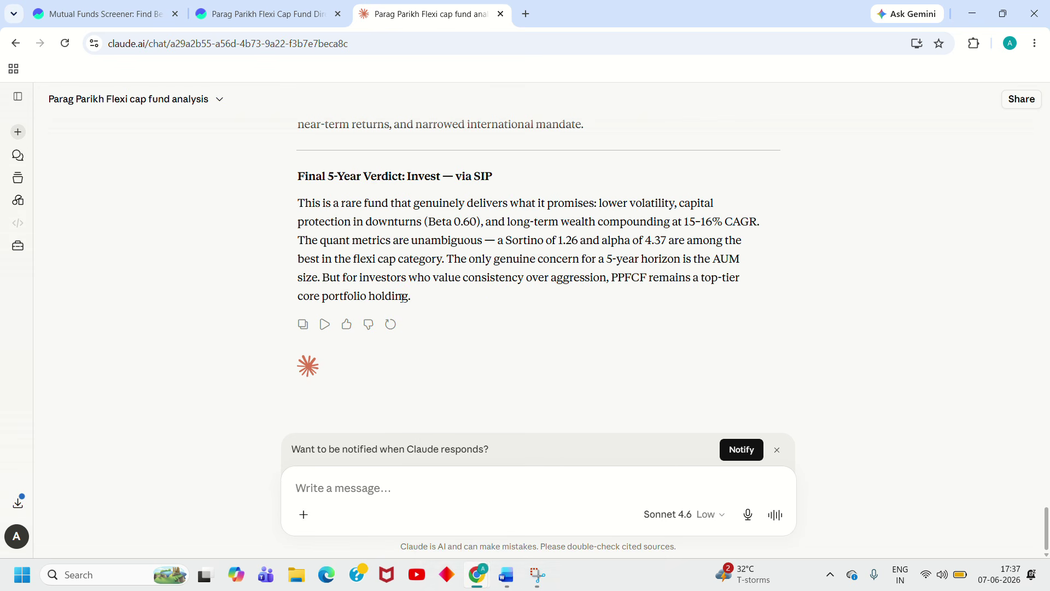
{"action": "scroll", "coordinate": [404, 298], "scroll_direction": "up", "scroll_amount": 8}
{"action": "scroll", "coordinate": [404, 299], "scroll_direction": "down", "scroll_amount": 9}
{"action": "scroll", "coordinate": [404, 299], "scroll_direction": "up", "scroll_amount": 20}
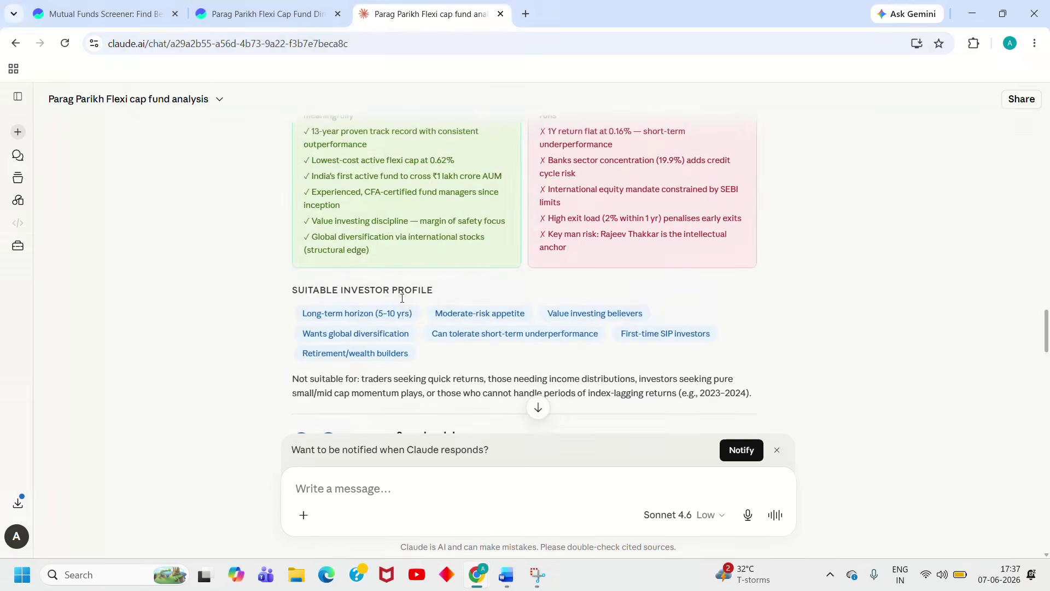
{"action": "scroll", "coordinate": [402, 298], "scroll_direction": "up", "scroll_amount": 12}
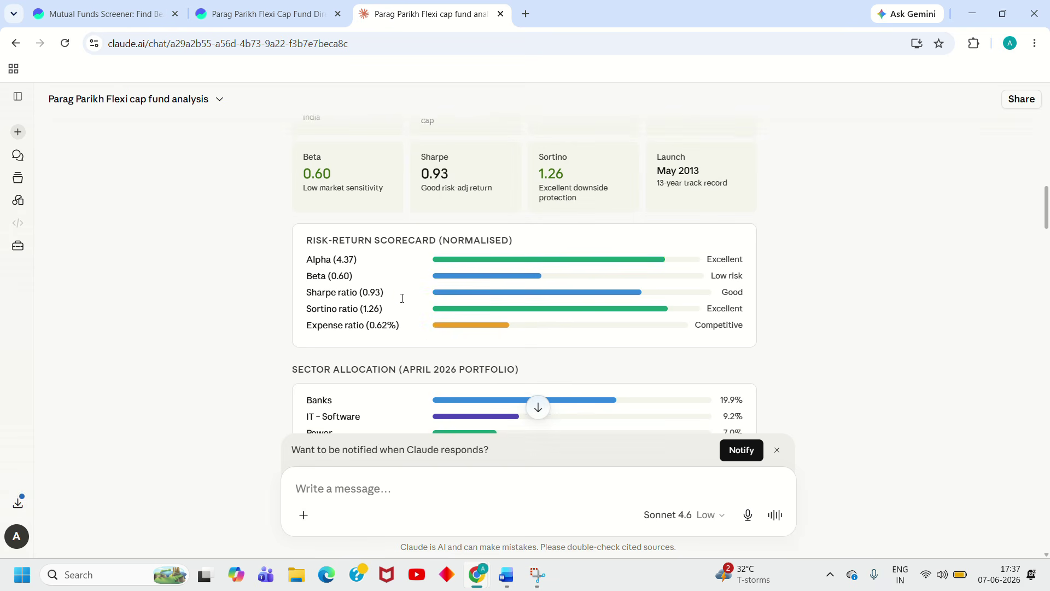